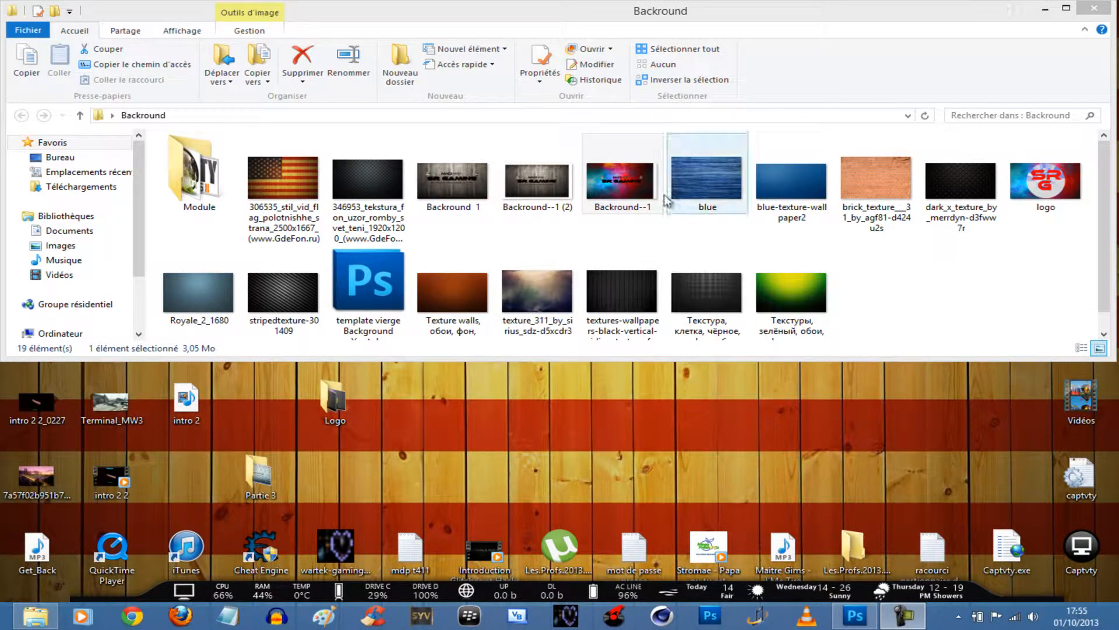
# Step: Preview the Backround--1 image as an example of a finished background, and close the preview and its folder
pyautogui.doubleClick(623, 192)
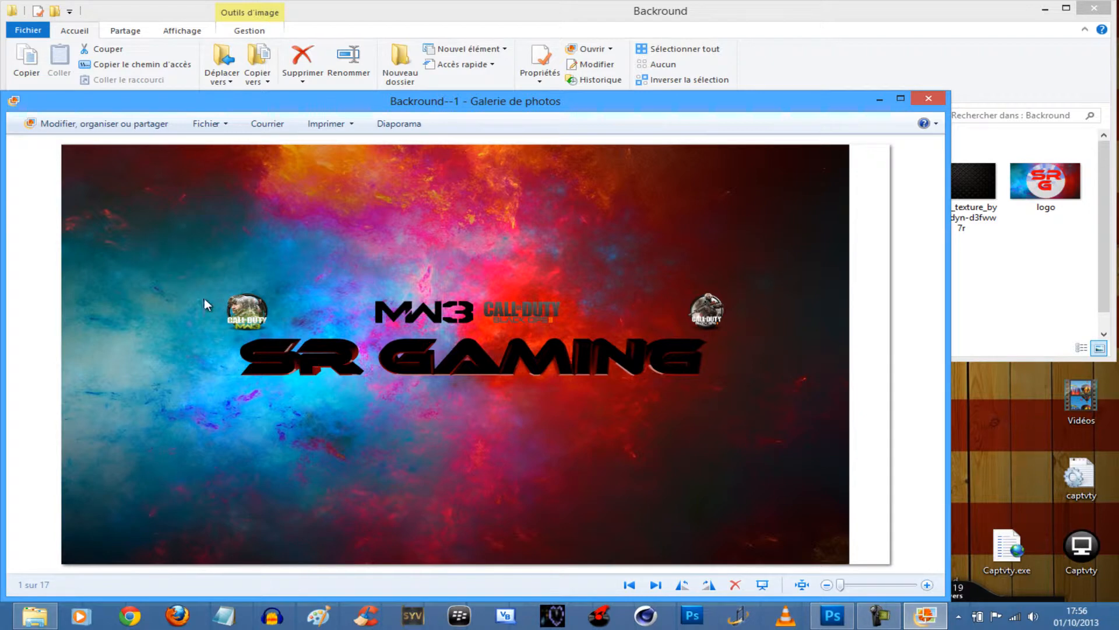
pyautogui.click(929, 99)
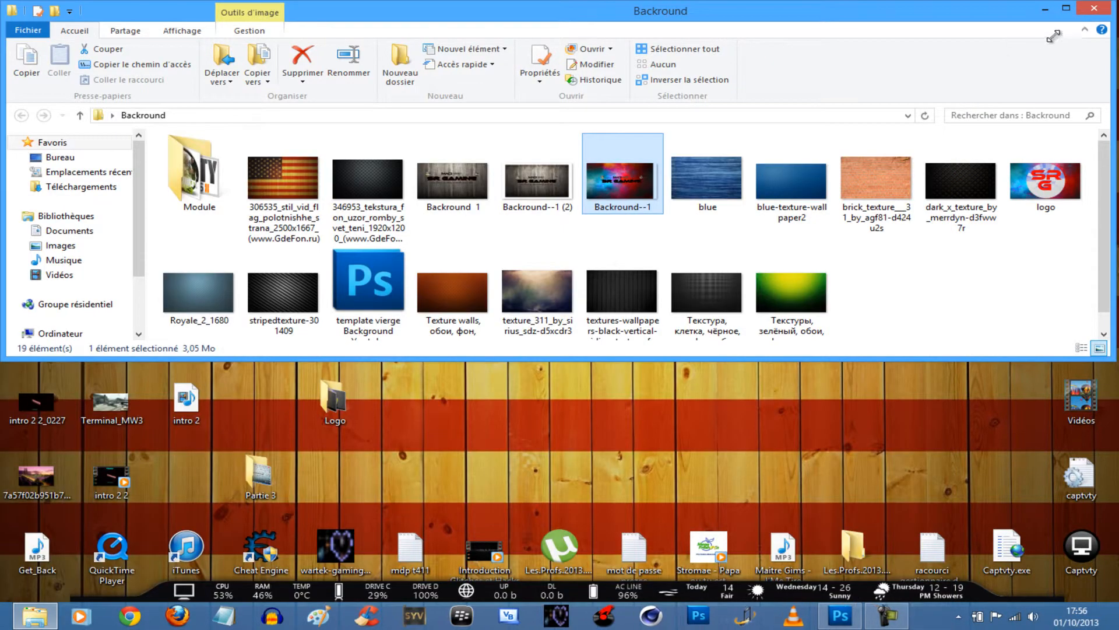
pyautogui.click(1099, 8)
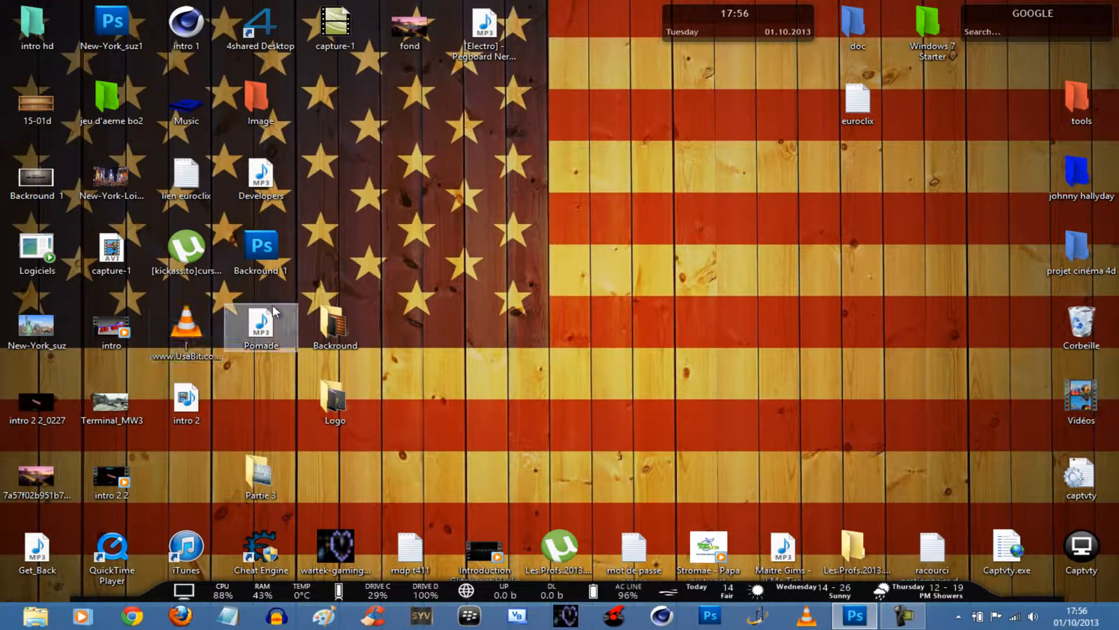
# Step: Find the blue texture image in the desktop's Backround folder and switch to Photoshop
pyautogui.doubleClick(306, 319)
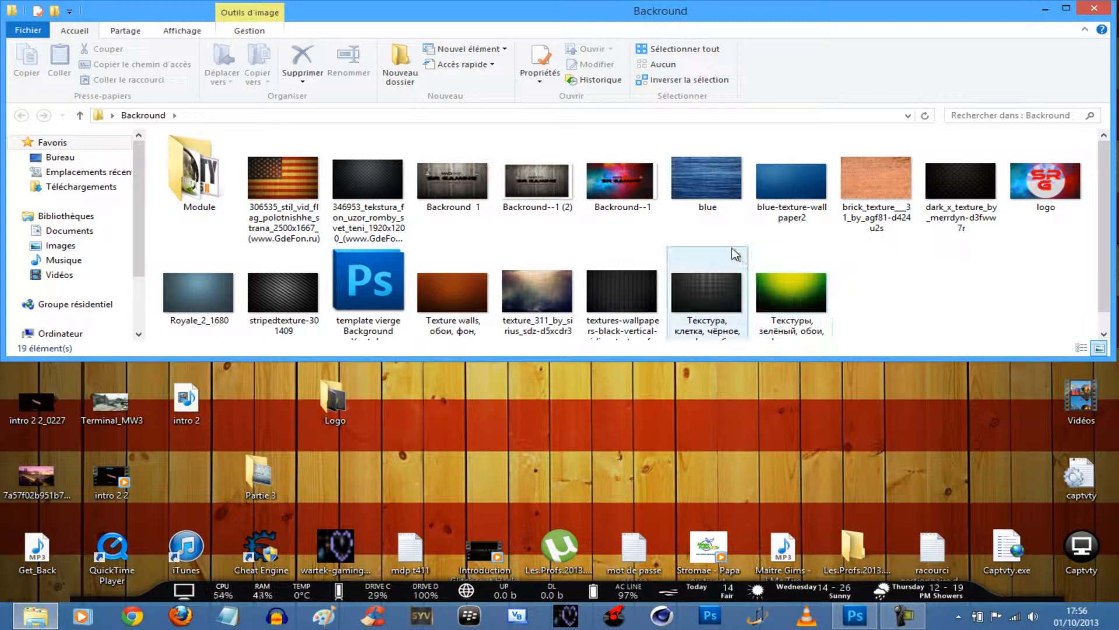
pyautogui.click(694, 186)
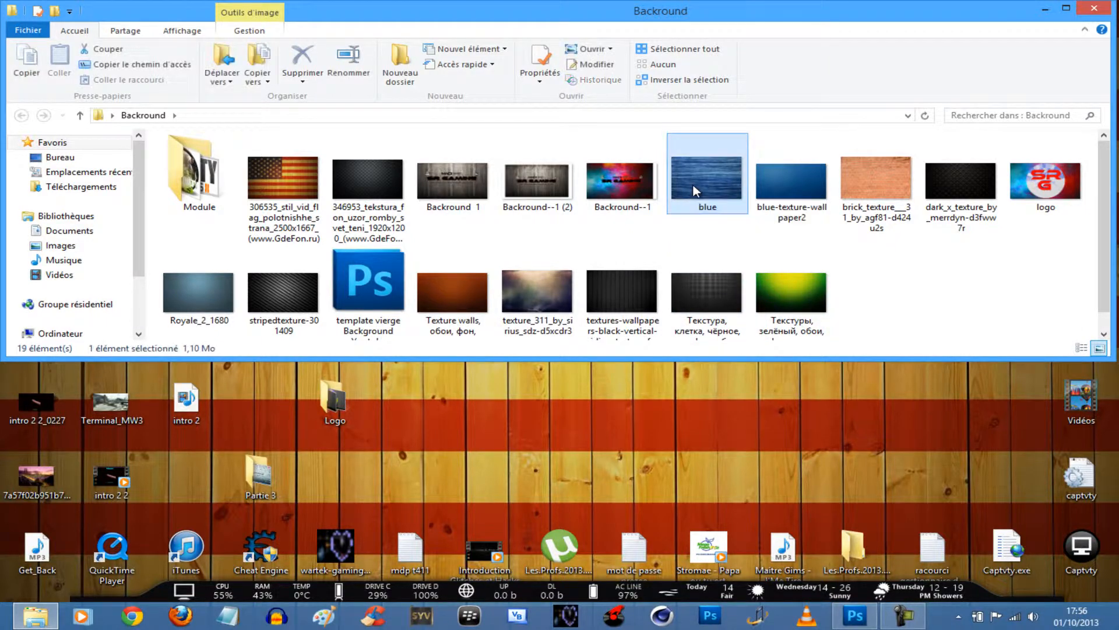
pyautogui.rightClick(694, 184)
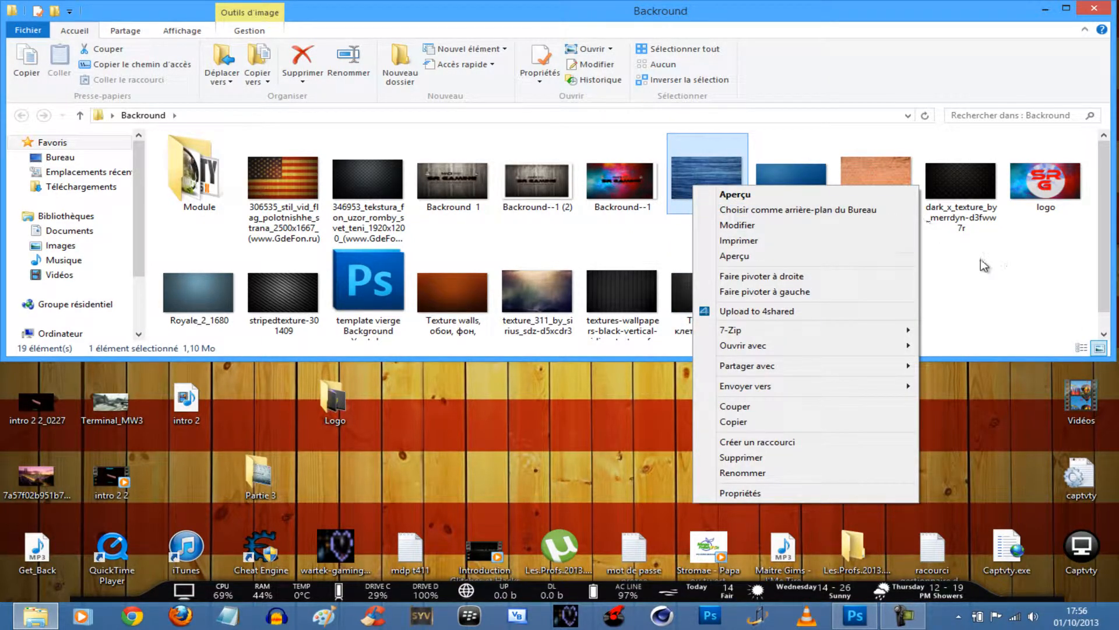
pyautogui.click(985, 268)
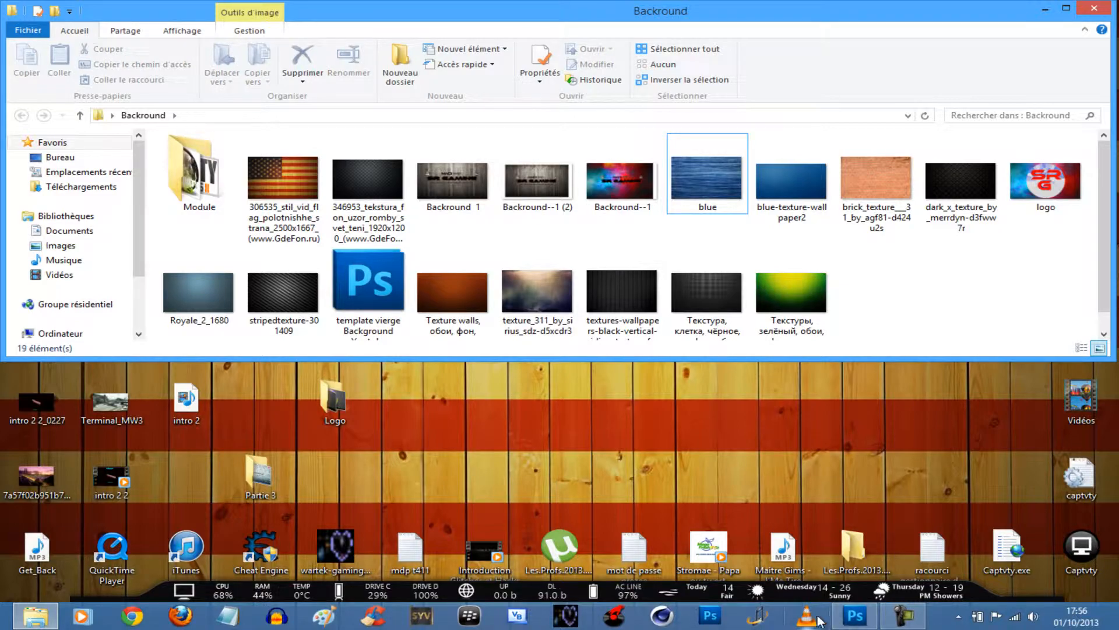
pyautogui.click(855, 615)
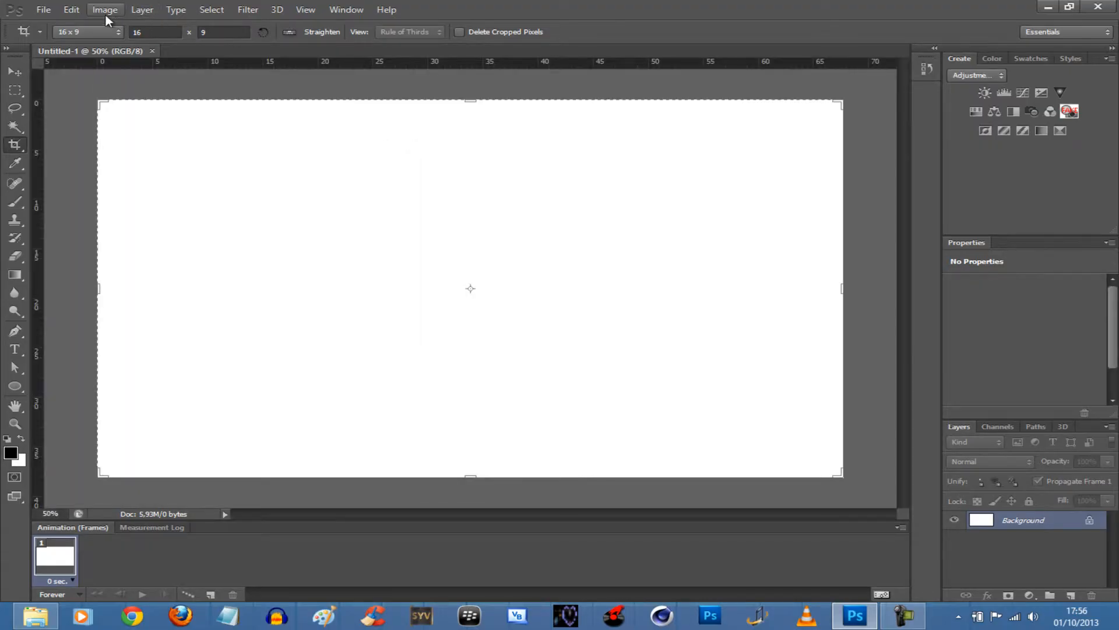
# Step: Create a new 1920 × 1080 pixel RGB document with a white background and close it again
pyautogui.click(44, 9)
pyautogui.click(49, 22)
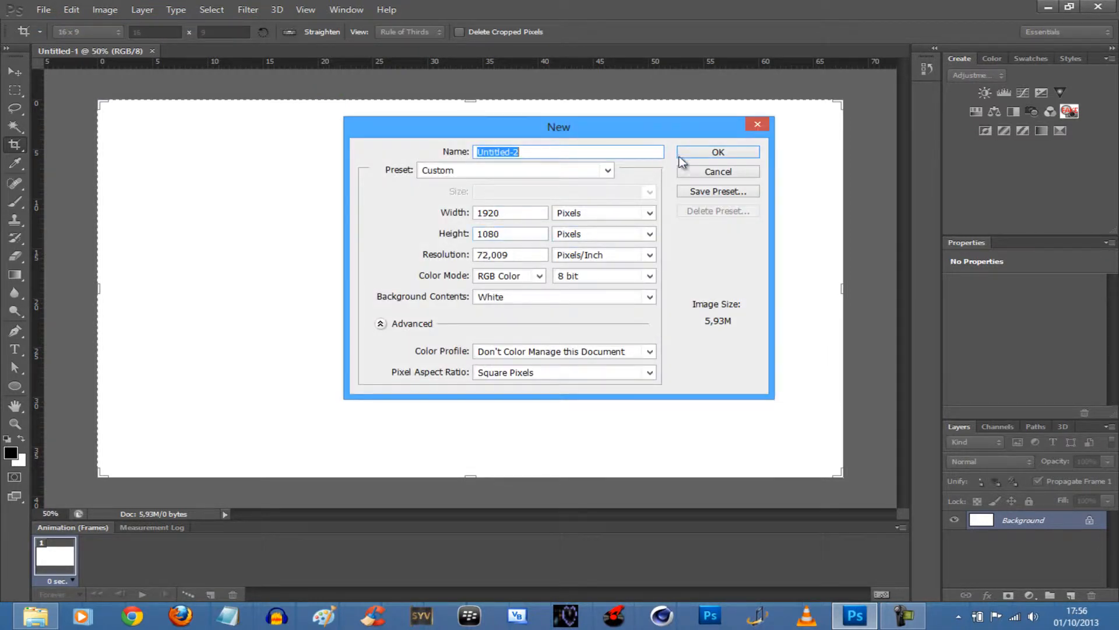
pyautogui.click(706, 153)
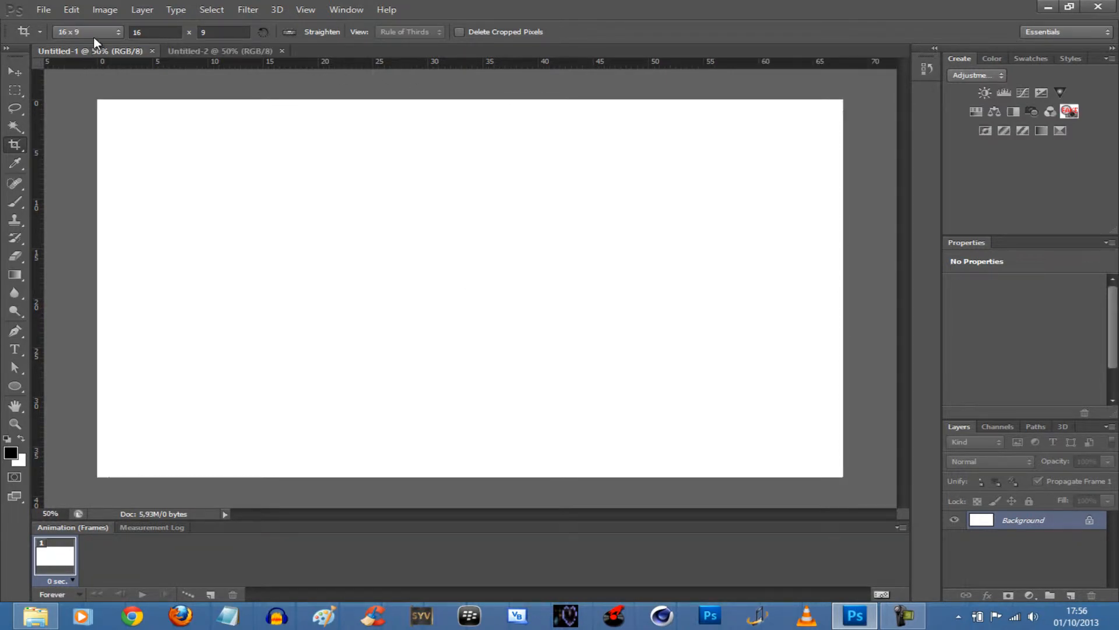
pyautogui.click(282, 51)
# Step: Try to open the blue image from the Backround folder as a Photoshop document with Open As
pyautogui.click(44, 9)
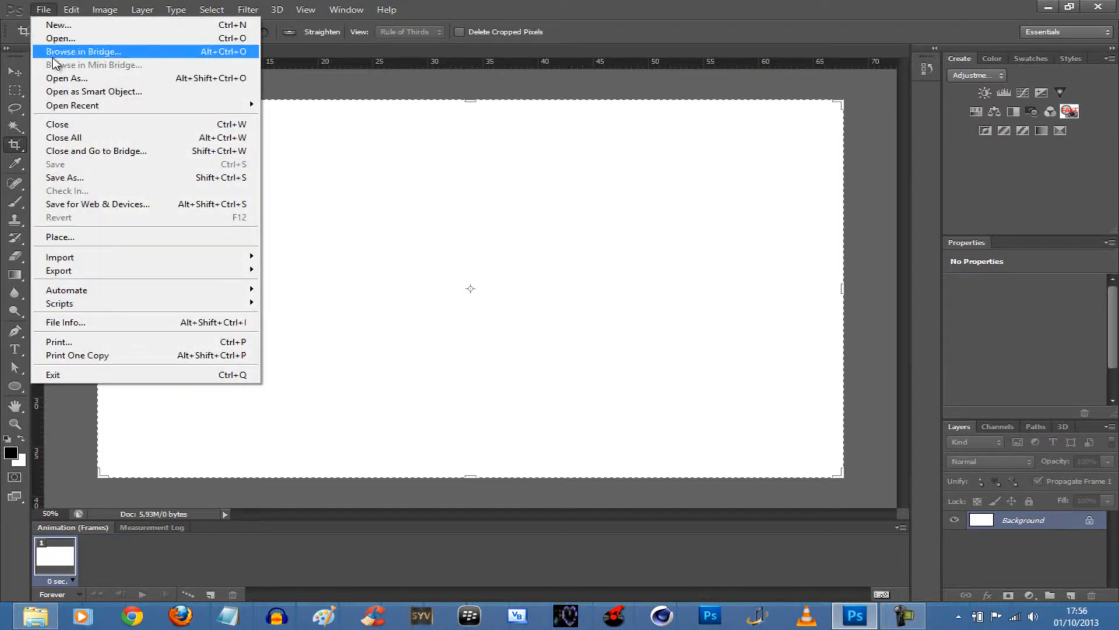
pyautogui.click(64, 82)
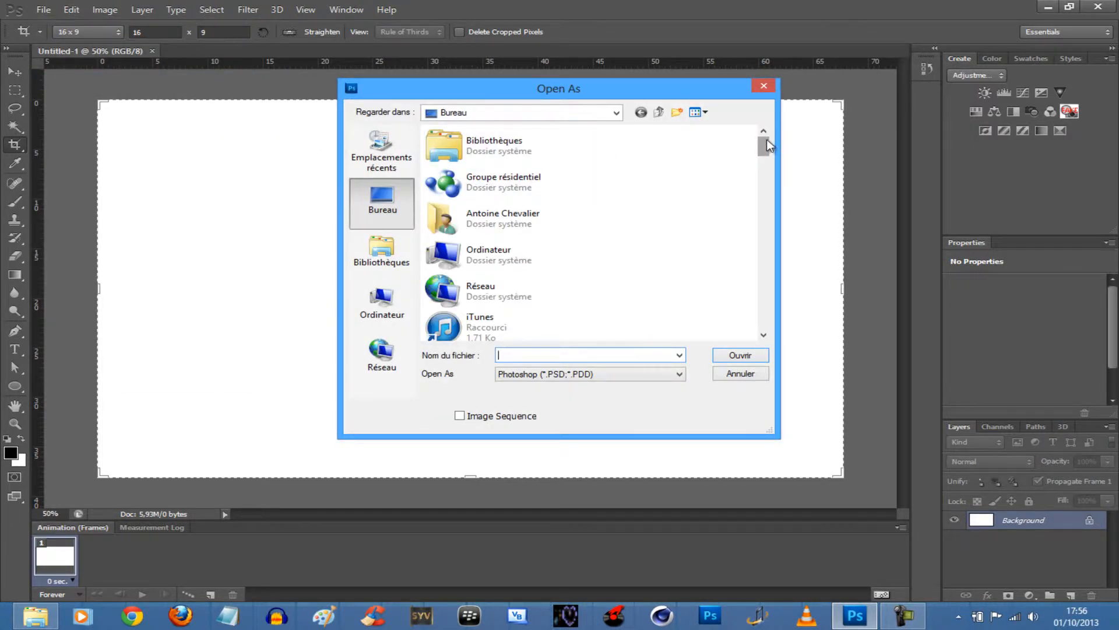
pyautogui.moveTo(767, 146); pyautogui.dragTo(766, 166)
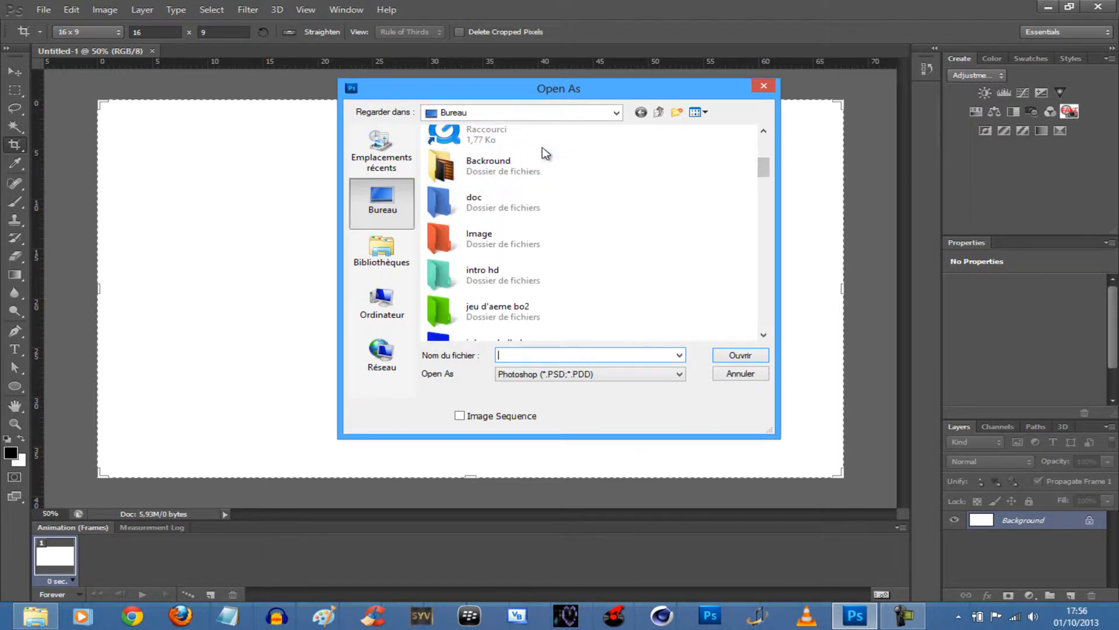
pyautogui.doubleClick(515, 155)
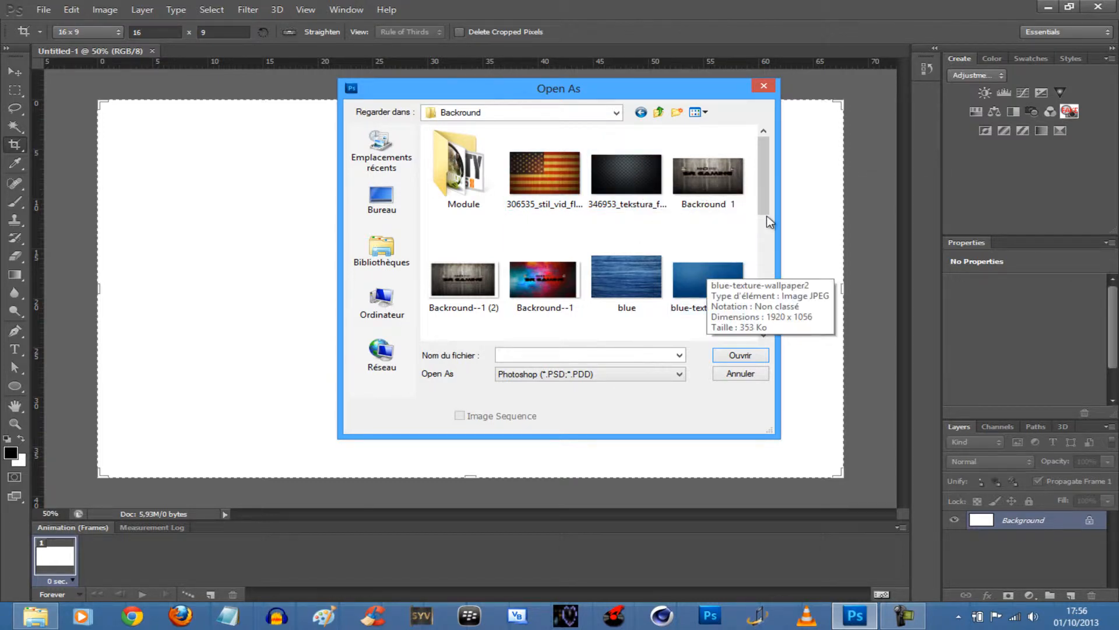
pyautogui.doubleClick(643, 275)
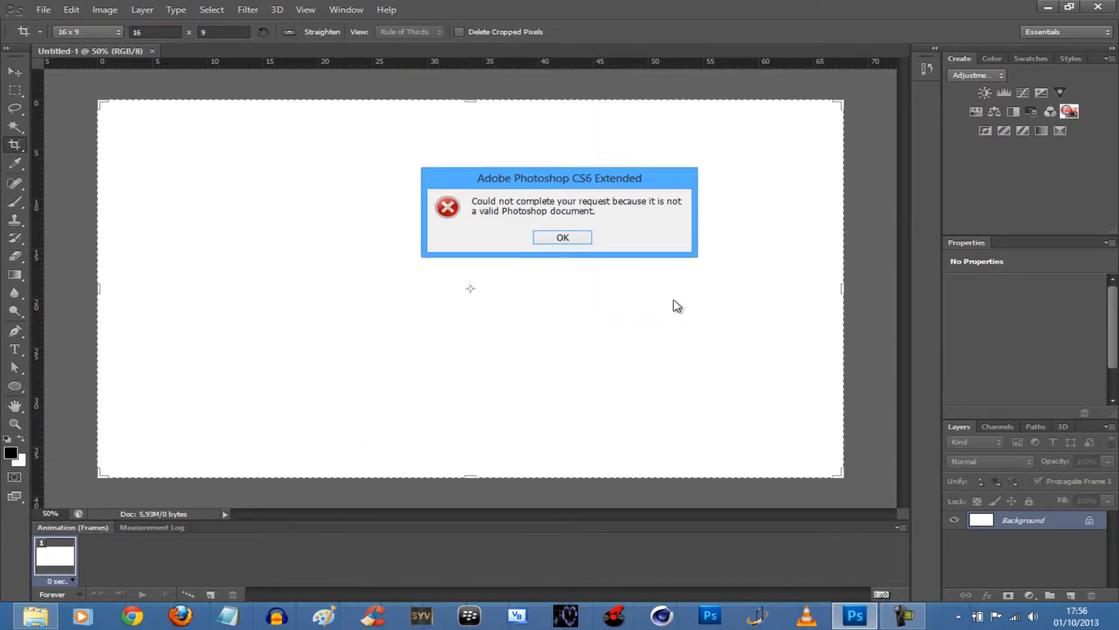
pyautogui.click(574, 239)
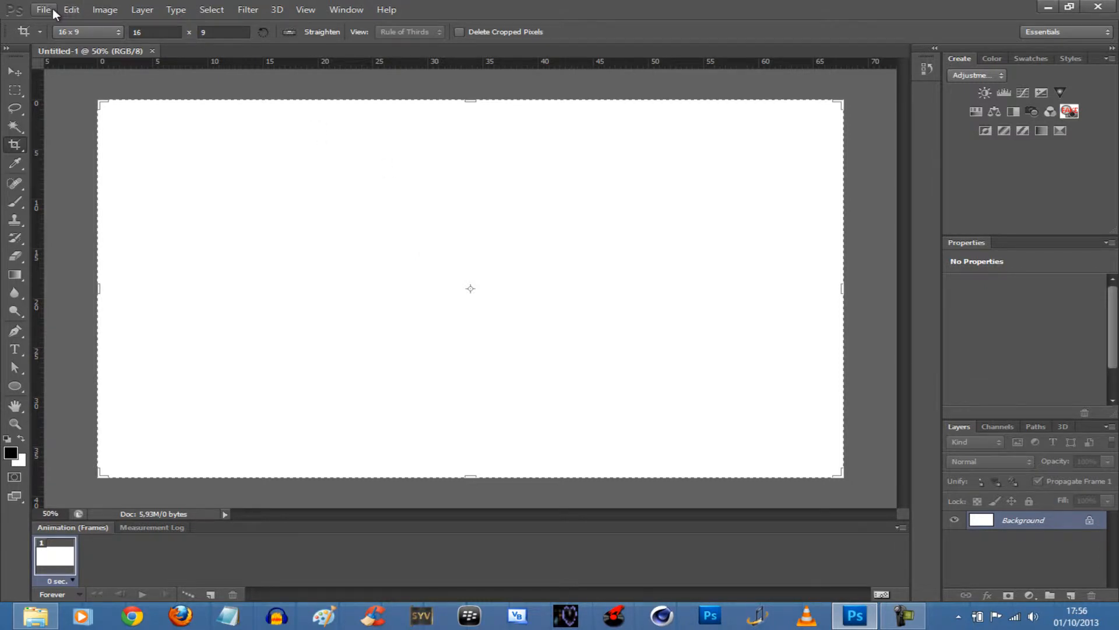
# Step: Place the blue image from the Backround folder into the Untitled-1 document
pyautogui.click(50, 8)
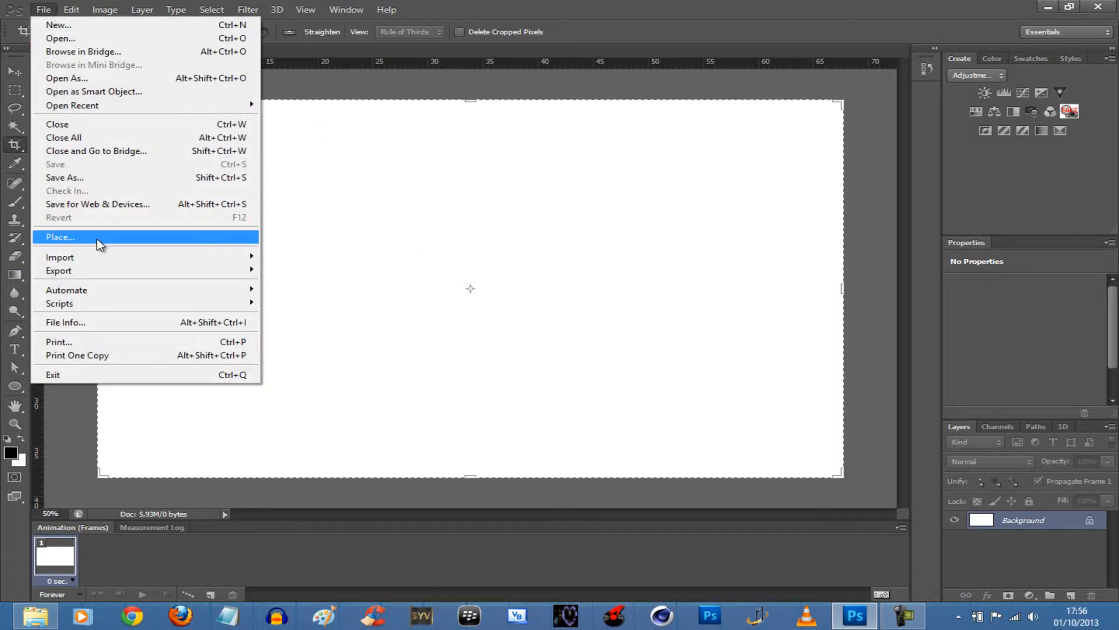
pyautogui.click(97, 237)
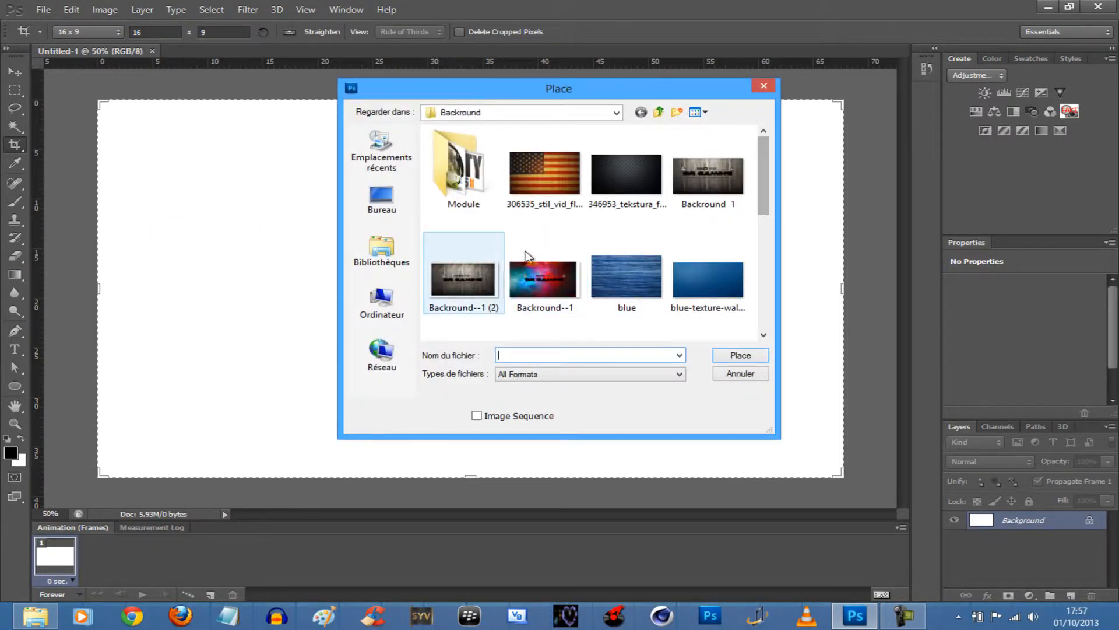
pyautogui.doubleClick(652, 282)
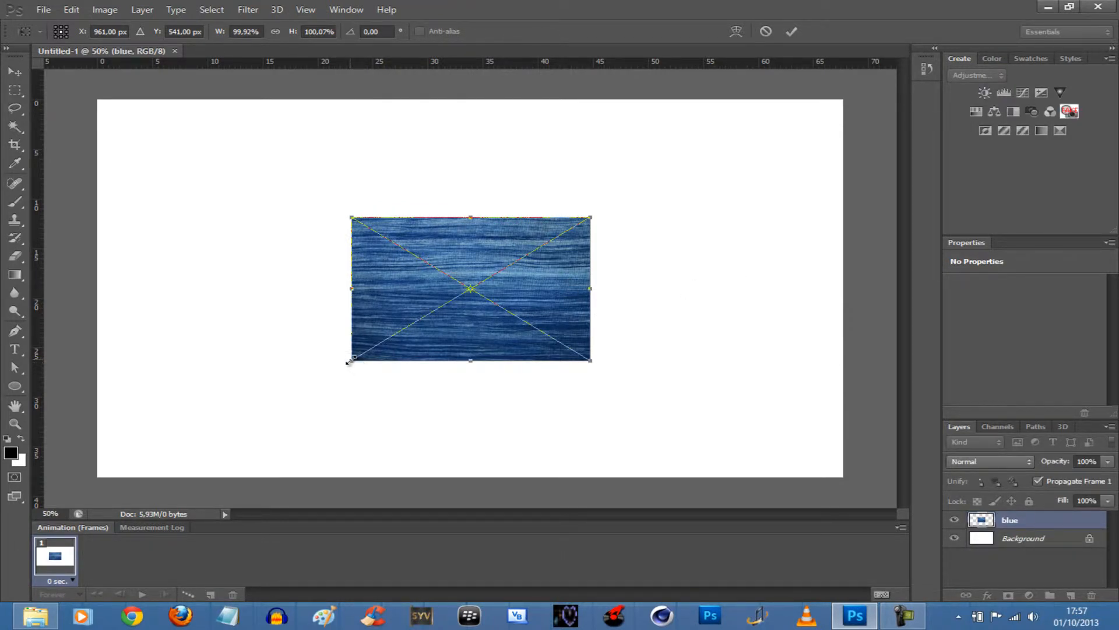
# Step: Stretch the placed blue texture to cover the whole canvas, about 312% wide and 263% high, and commit the placement
pyautogui.moveTo(350, 360); pyautogui.dragTo(162, 474)
pyautogui.moveTo(378, 317); pyautogui.dragTo(466, 254)
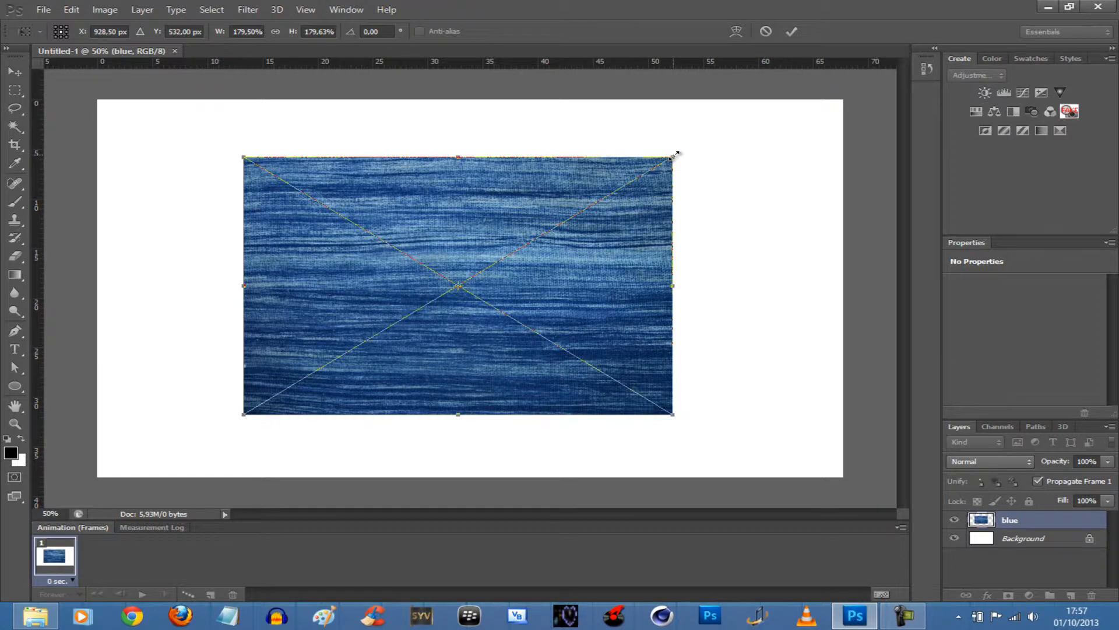
pyautogui.moveTo(673, 156); pyautogui.dragTo(784, 125)
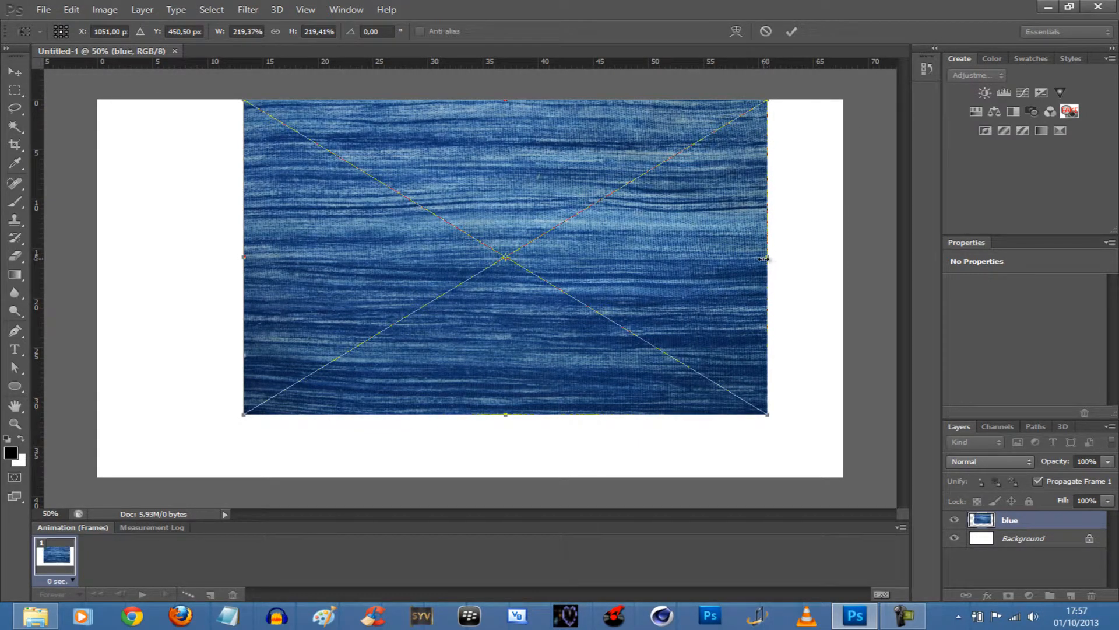
pyautogui.moveTo(764, 258); pyautogui.dragTo(843, 256)
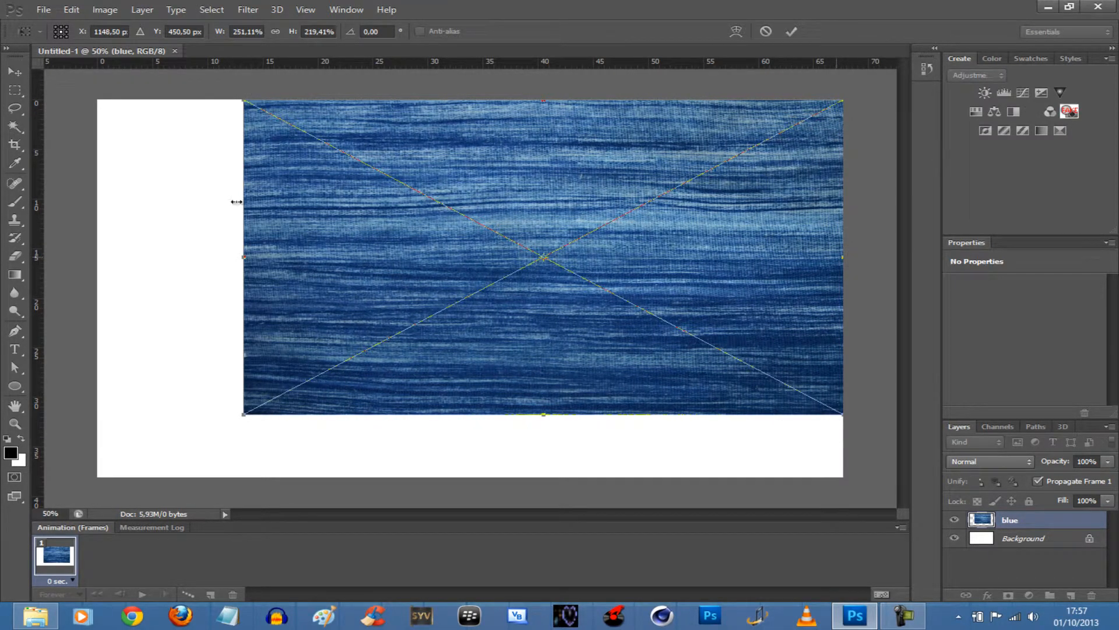
pyautogui.moveTo(242, 255); pyautogui.dragTo(93, 263)
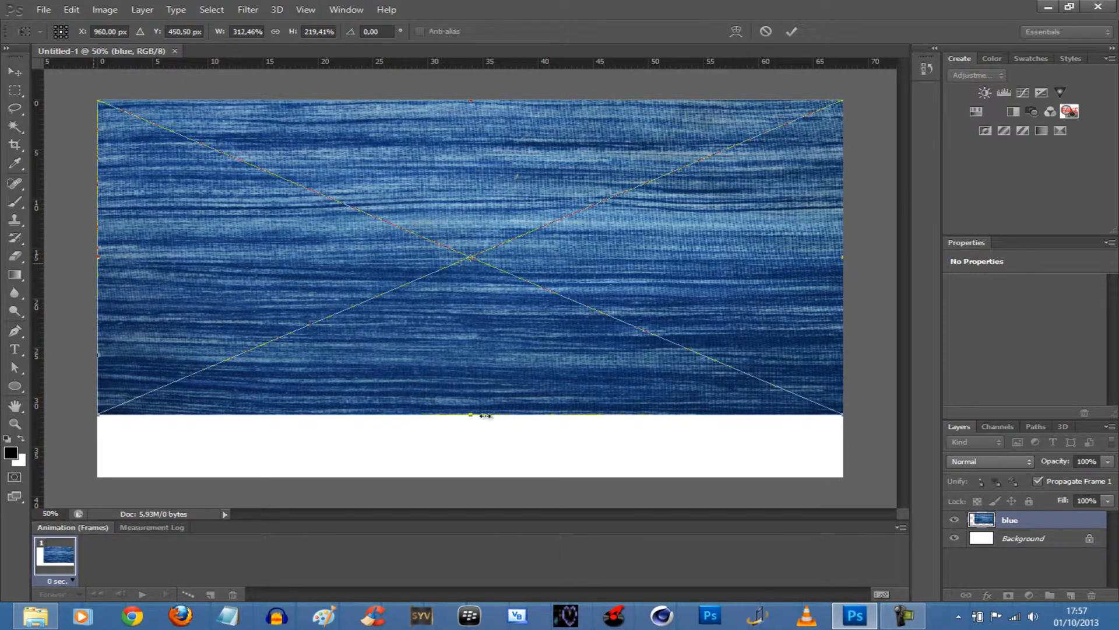
pyautogui.moveTo(470, 415); pyautogui.dragTo(468, 480)
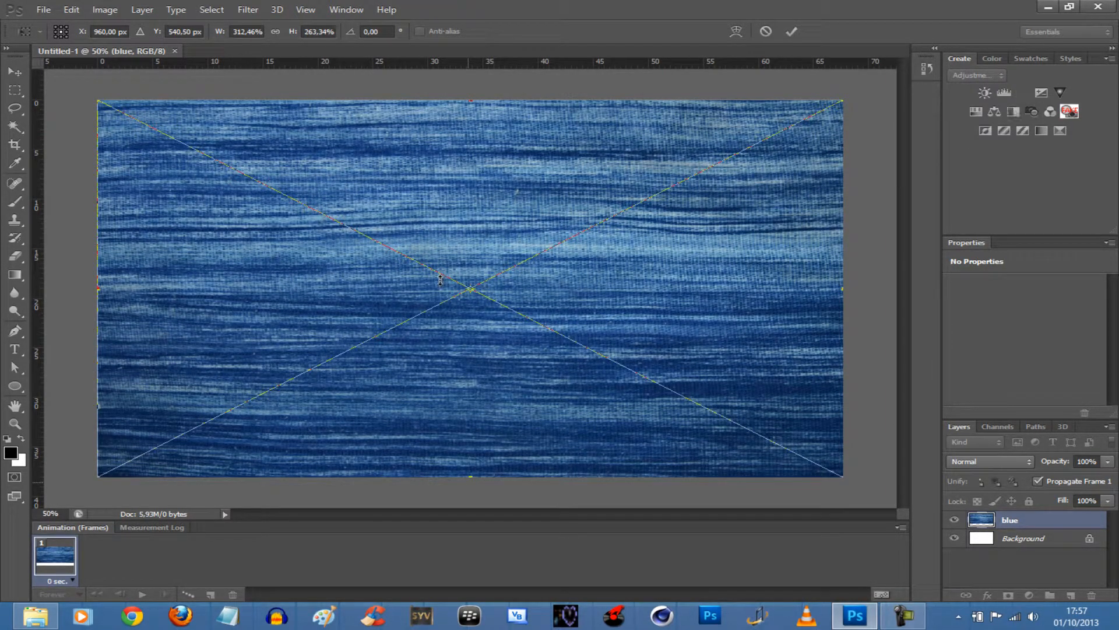
pyautogui.press('Return')
# Step: Add the text FaaKie in black Ethnocentric, enlarge it to 347 pt and move it across the middle of the canvas
pyautogui.press('t')
pyautogui.click(360, 269)
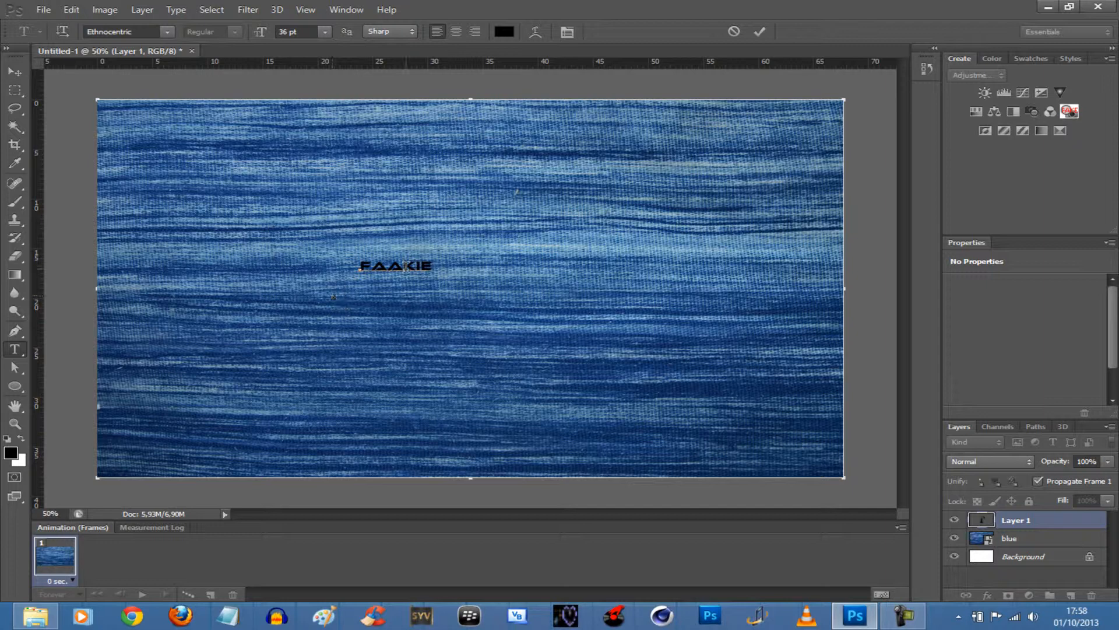
pyautogui.moveTo(434, 267); pyautogui.dragTo(350, 276)
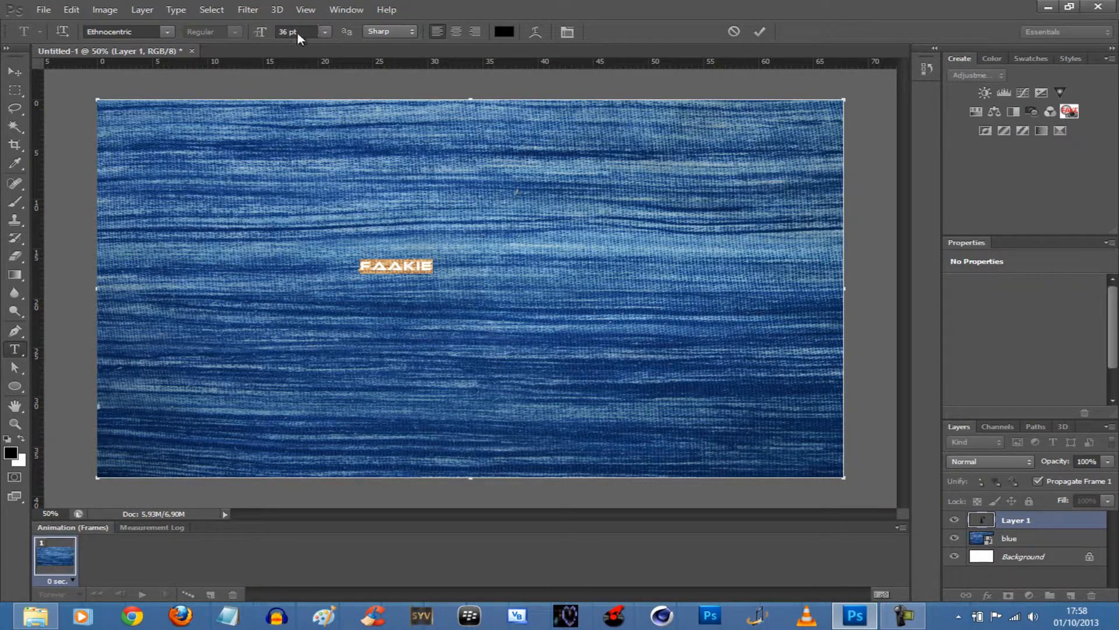
pyautogui.moveTo(260, 34); pyautogui.dragTo(500, 42)
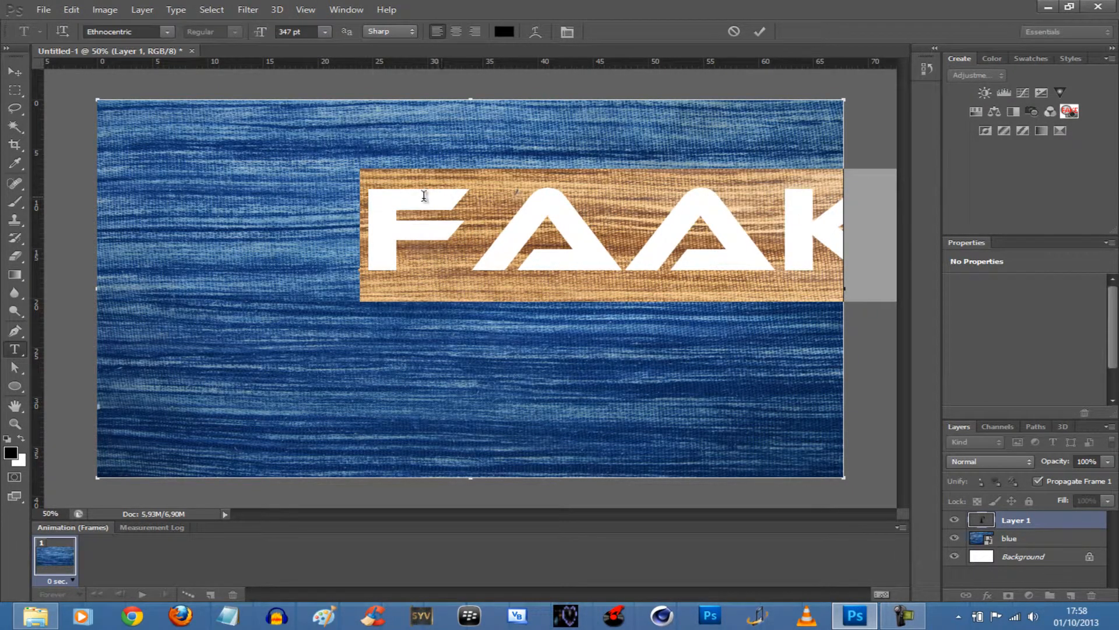
pyautogui.click(16, 71)
pyautogui.moveTo(327, 238); pyautogui.dragTo(154, 259)
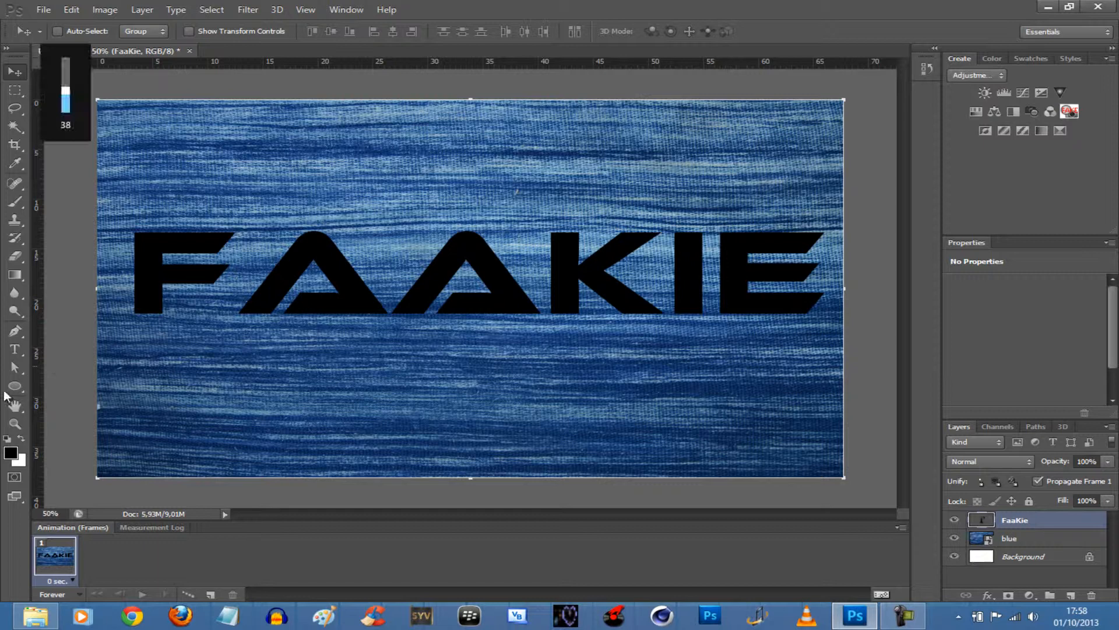
# Step: Change the text colour of the letter F in FaaKie to bright red
pyautogui.click(14, 348)
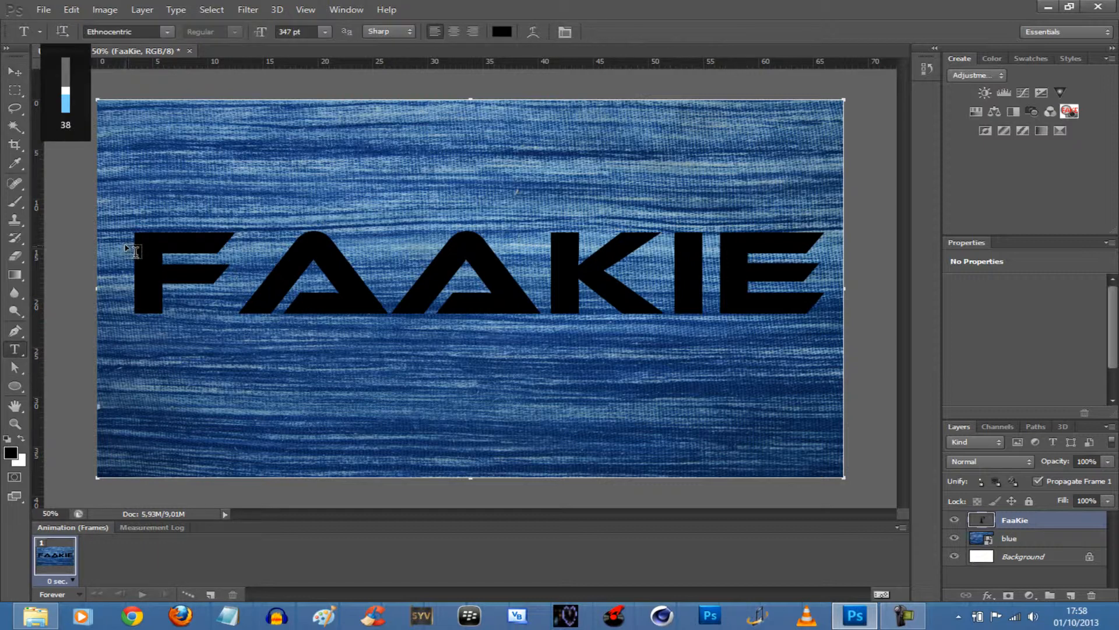
pyautogui.moveTo(133, 252); pyautogui.dragTo(792, 217)
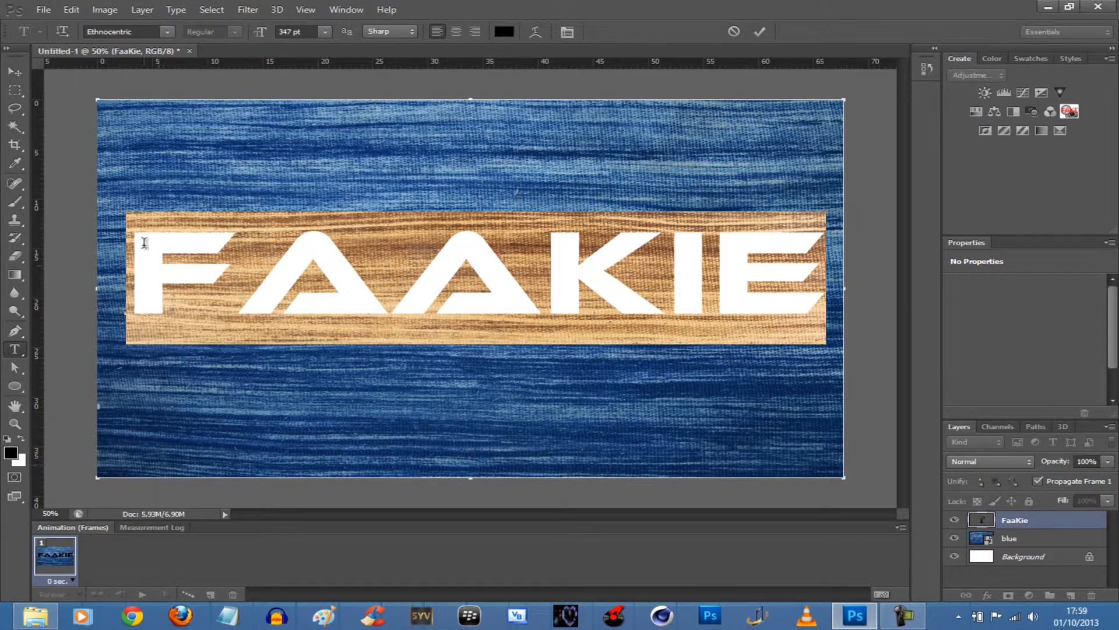
pyautogui.click(165, 33)
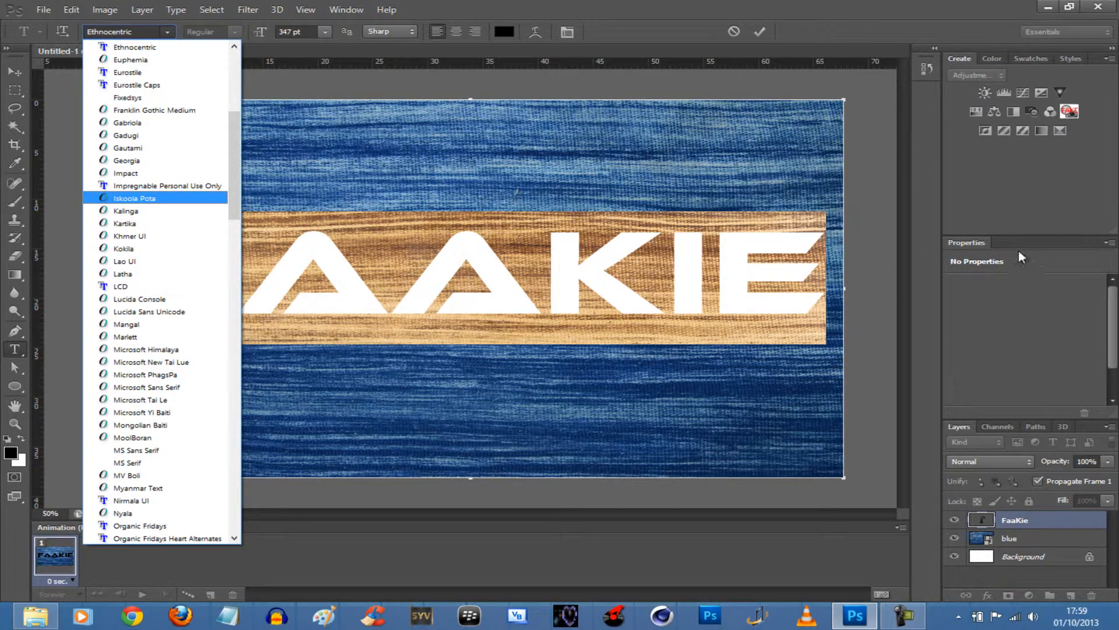
pyautogui.click(507, 30)
pyautogui.moveTo(455, 201); pyautogui.dragTo(553, 153)
pyautogui.click(682, 147)
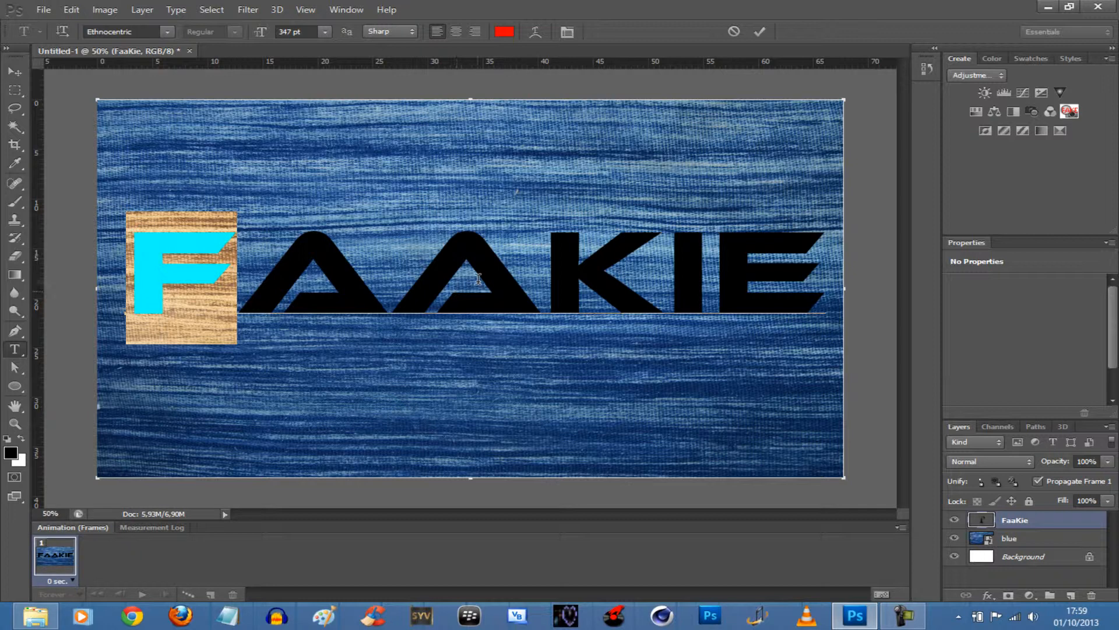
# Step: Change the text colour of the letter K in FaaKie to bright red, ff0000
pyautogui.click(537, 277)
pyautogui.moveTo(585, 278); pyautogui.dragTo(620, 278)
pyautogui.rightClick(621, 277)
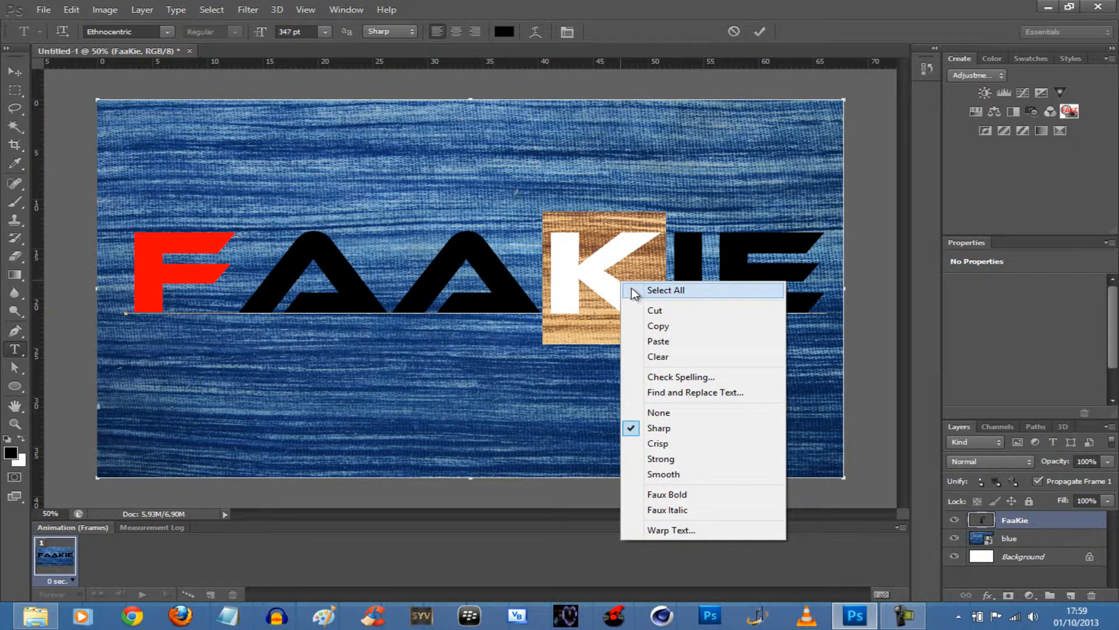
pyautogui.click(504, 32)
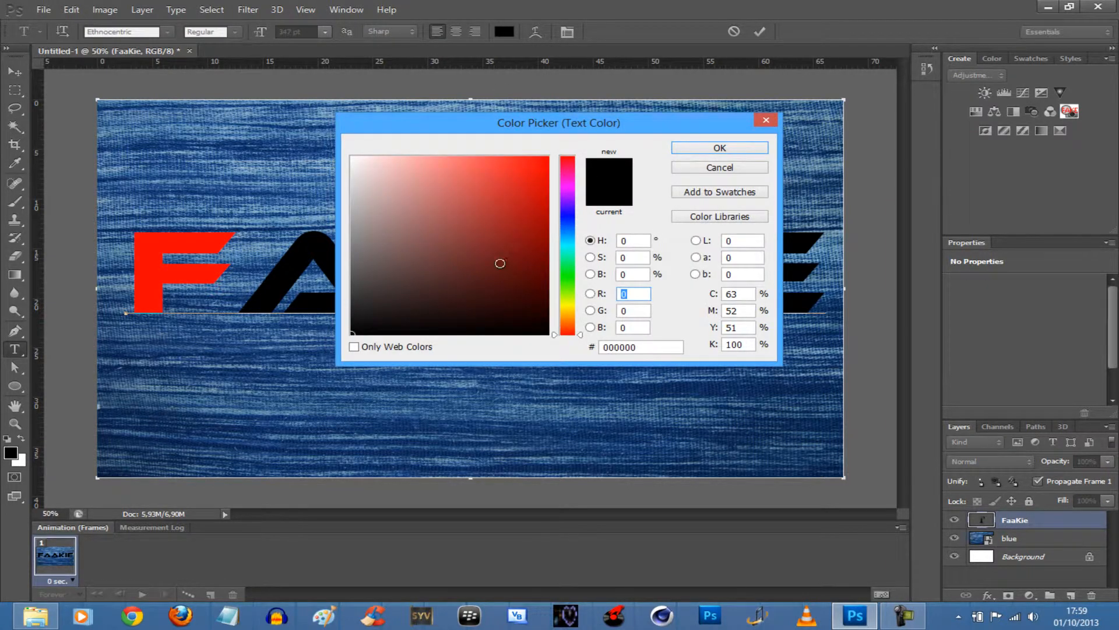
pyautogui.moveTo(408, 292); pyautogui.dragTo(654, 81)
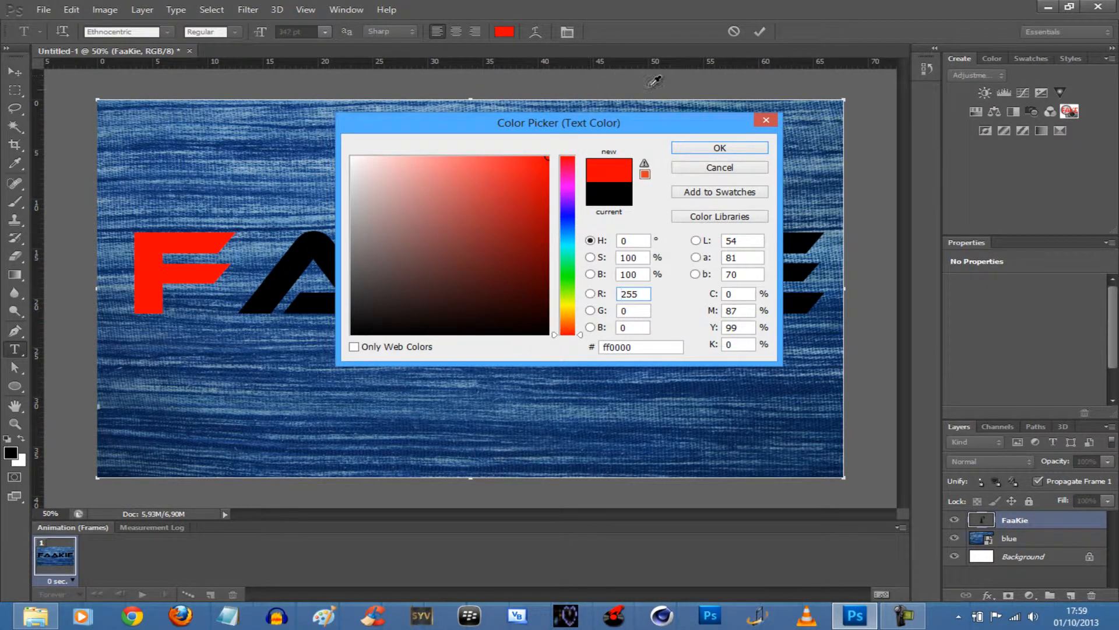
pyautogui.click(691, 147)
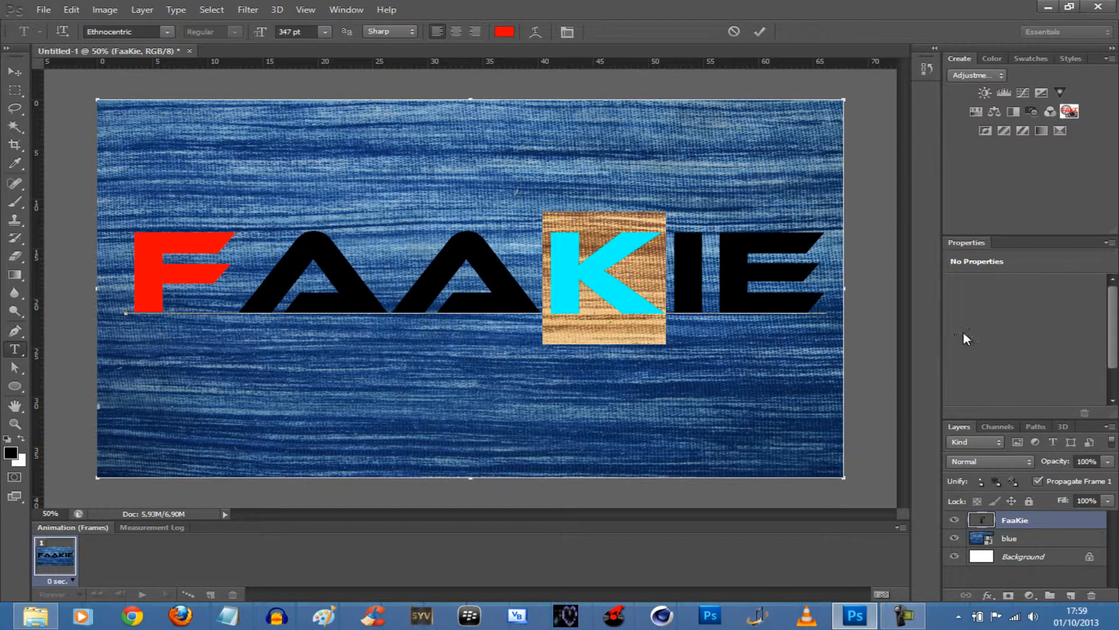
pyautogui.click(666, 280)
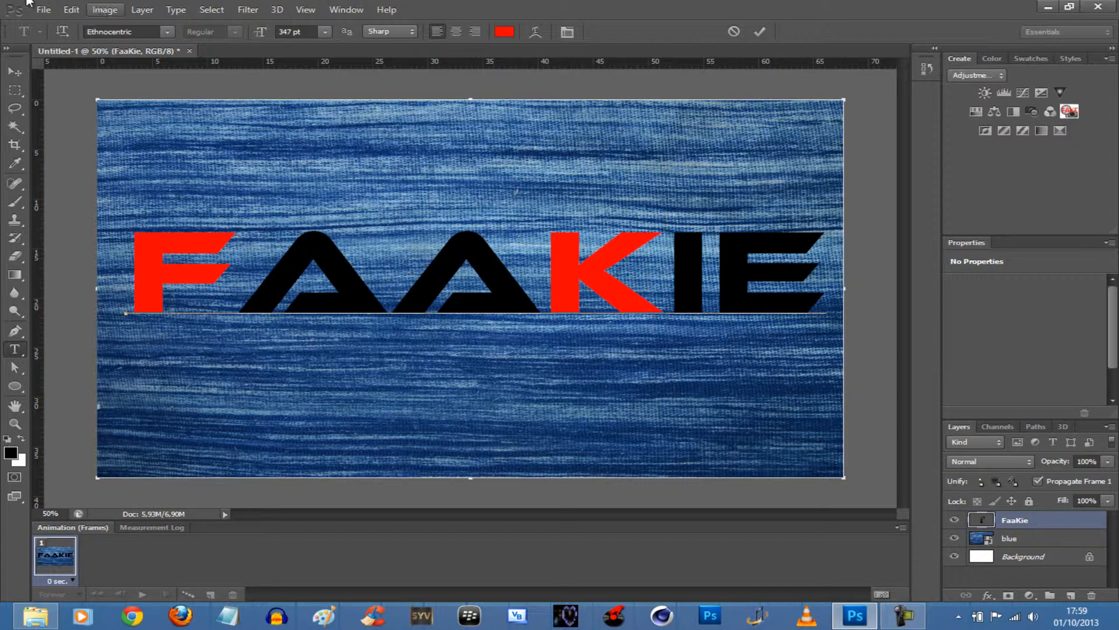
# Step: Start saving the document under a new name, with the Desktop (Bureau) as location and fond as file name
pyautogui.click(40, 11)
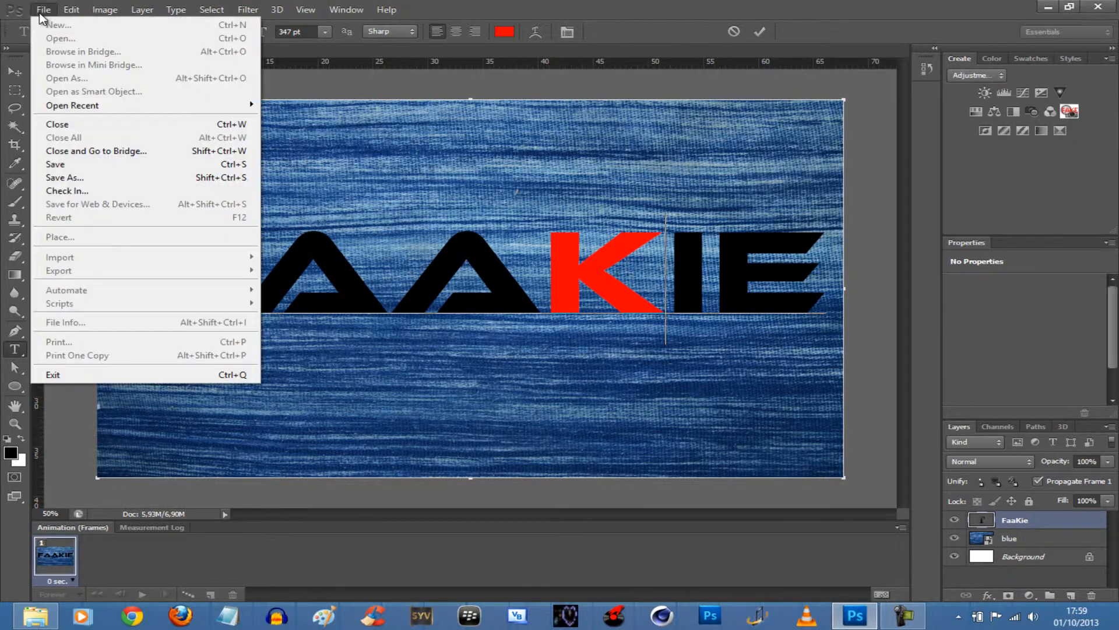
pyautogui.click(64, 177)
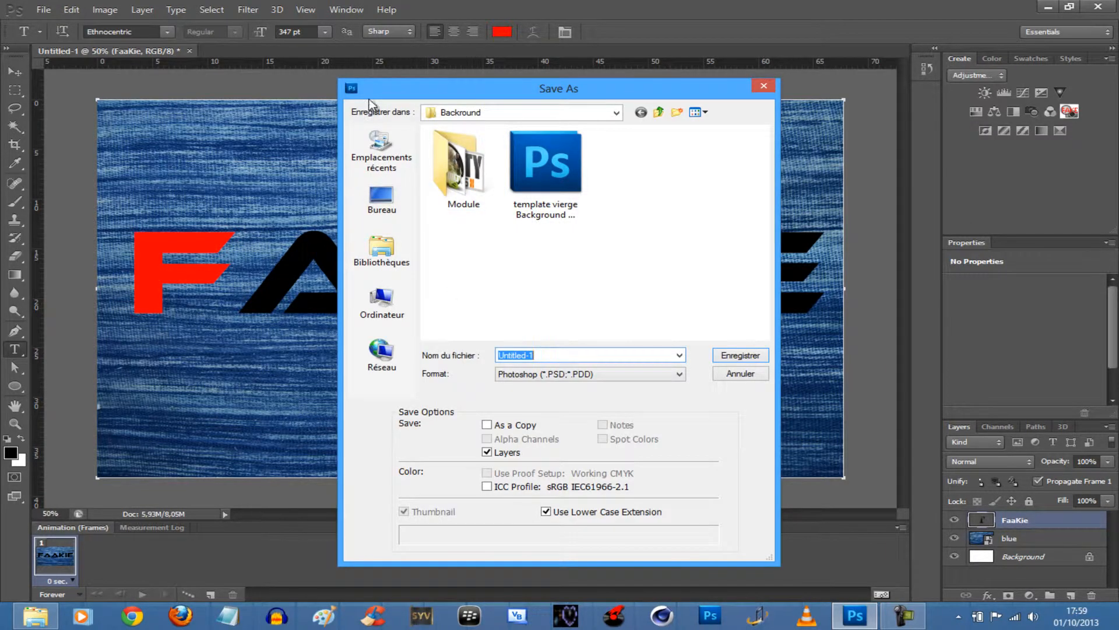
pyautogui.click(391, 211)
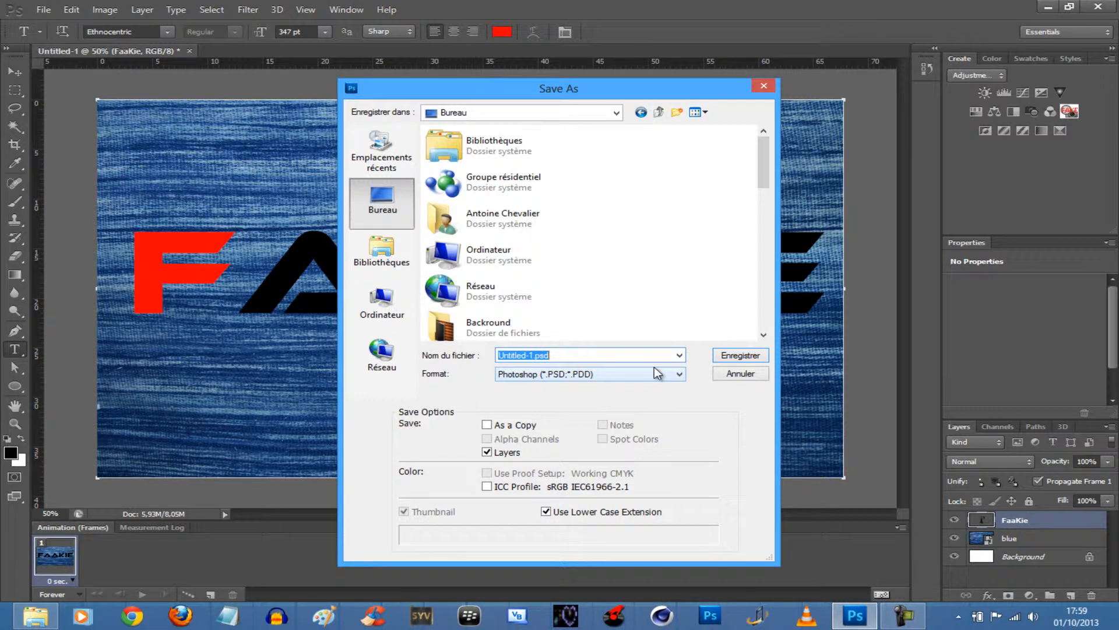
pyautogui.press('XF86AudioLowerVolume')
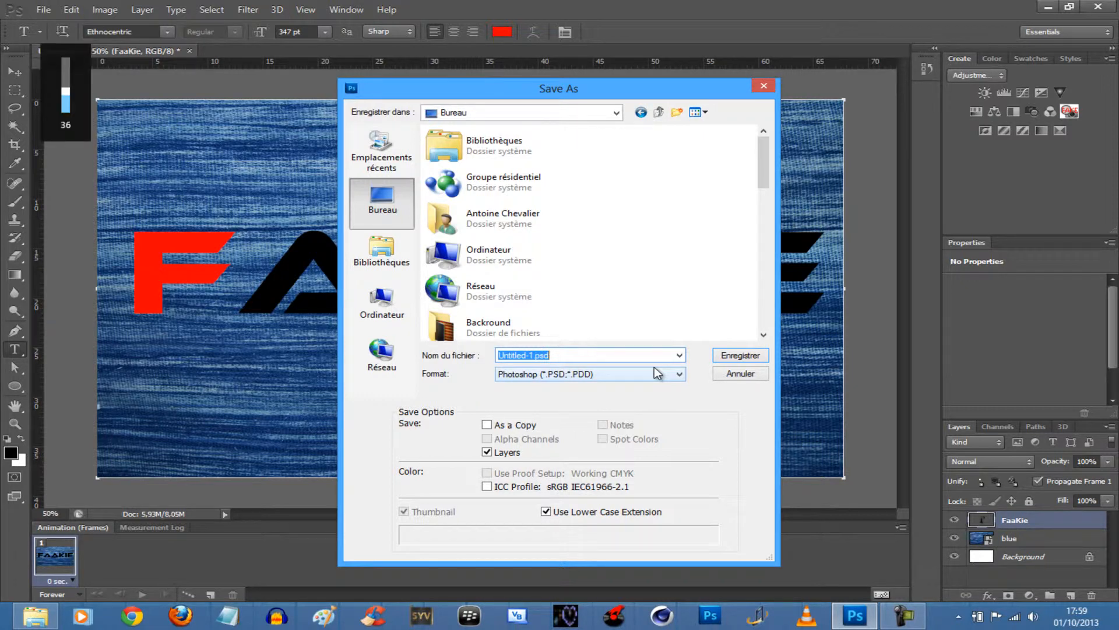
pyautogui.write('fon')
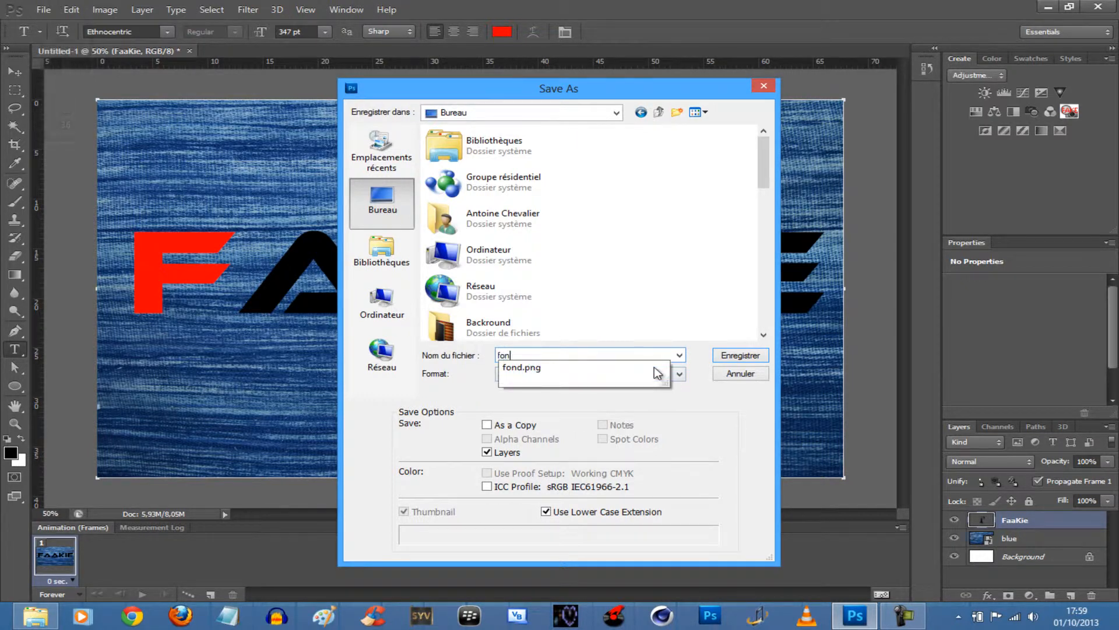
pyautogui.write('d')
pyautogui.press('Escape')
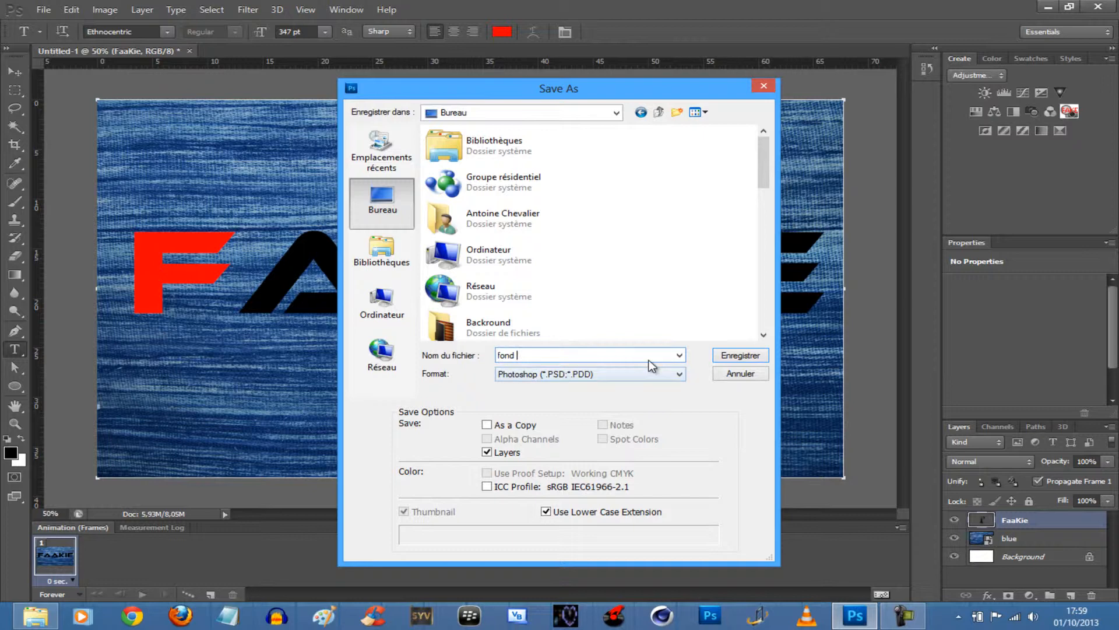
# Step: Save the file in PNG format, replacing the existing fond.png, with Smallest / Slow compression and no interlacing
pyautogui.click(635, 373)
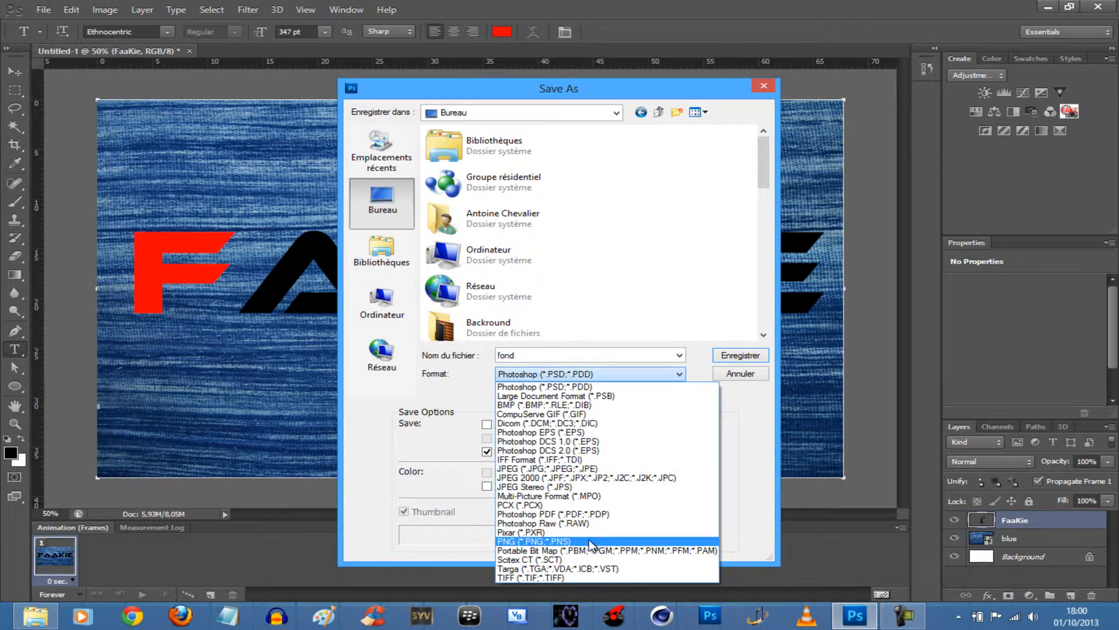
pyautogui.press('XF86AudioLowerVolume')
pyautogui.click(588, 540)
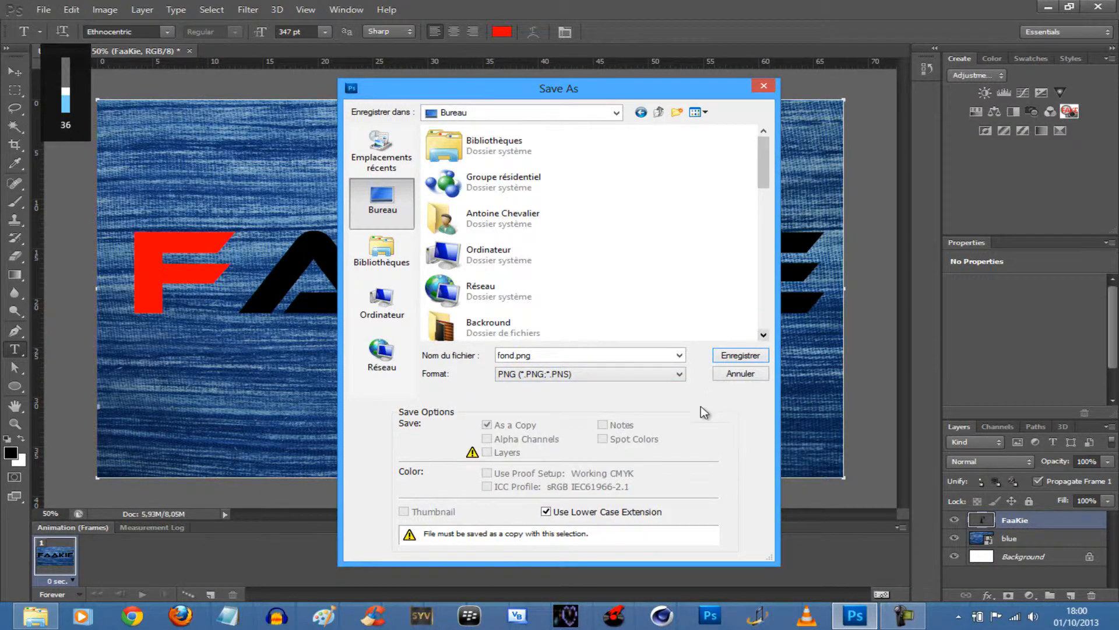
pyautogui.click(757, 356)
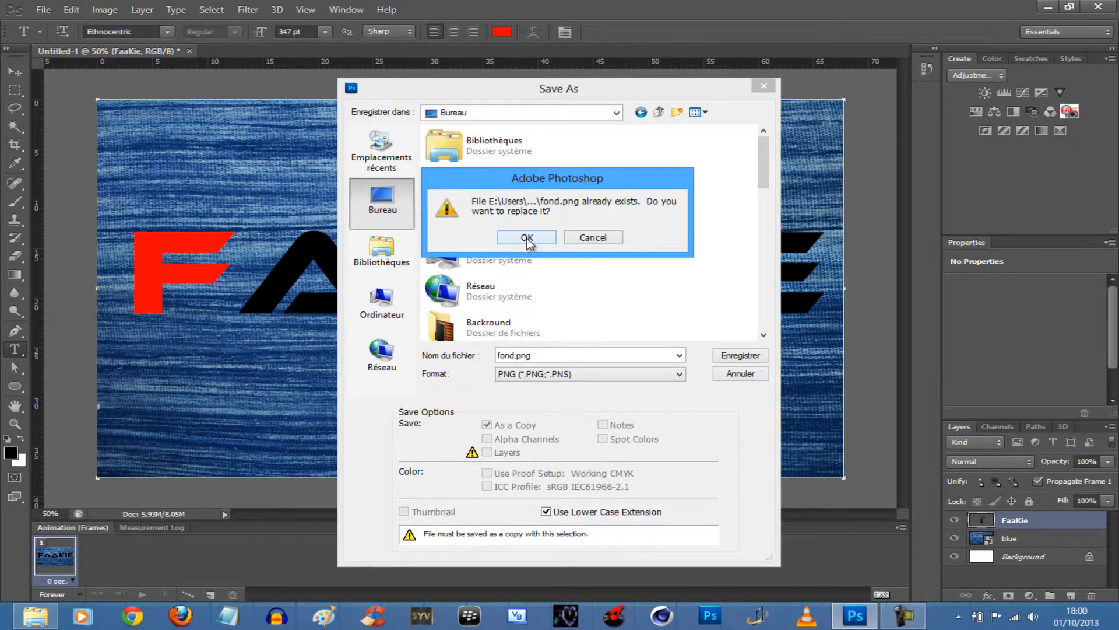
pyautogui.click(527, 239)
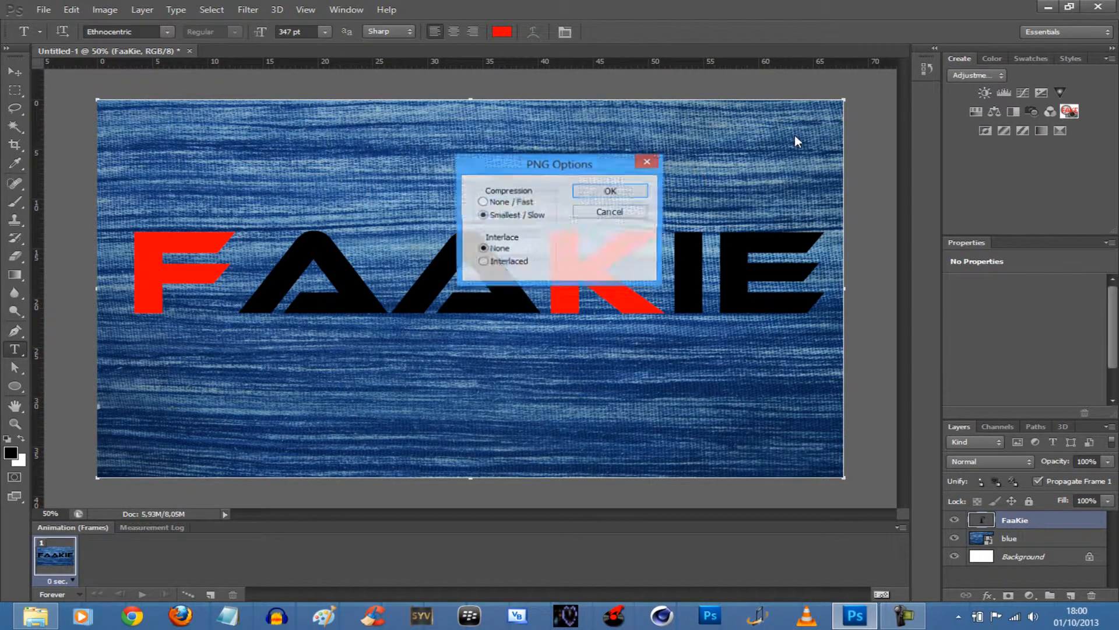
pyautogui.click(609, 194)
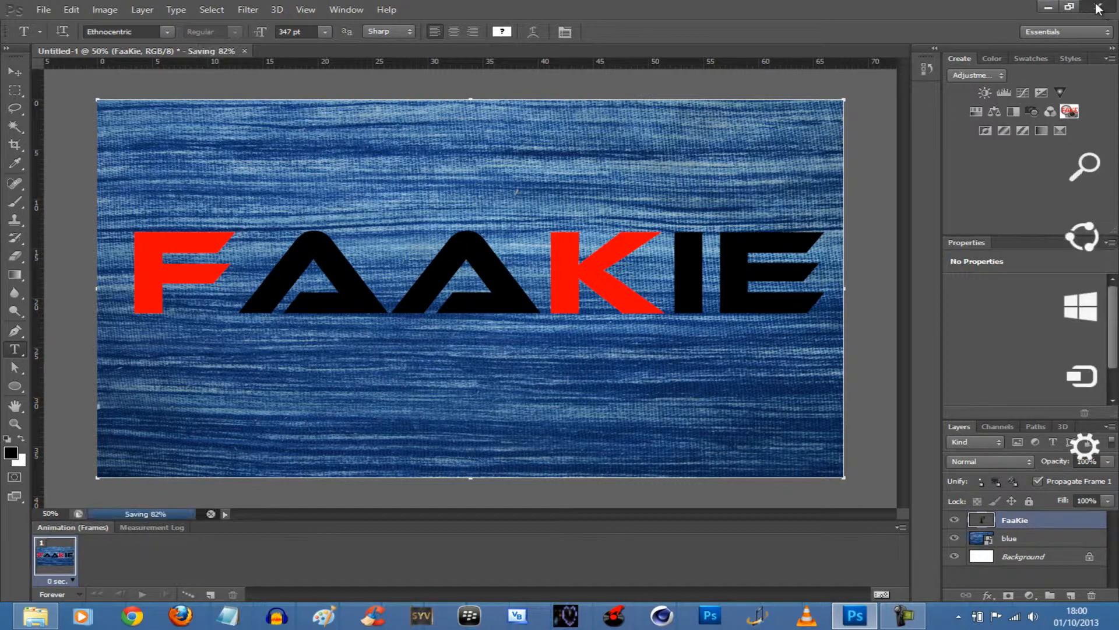
pyautogui.click(1098, 6)
pyautogui.click(566, 243)
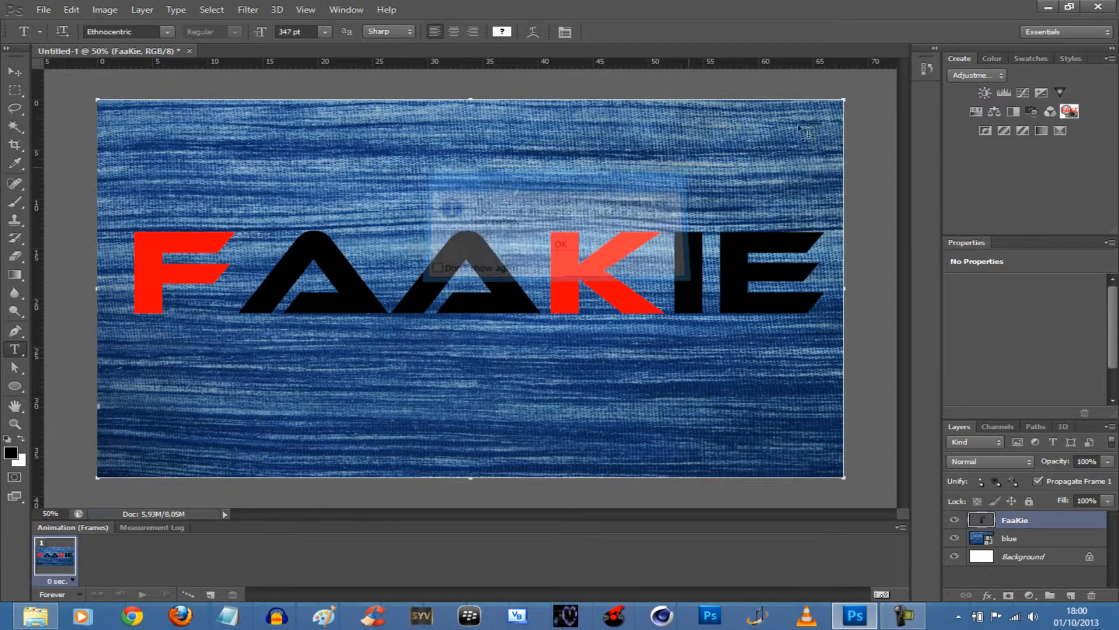
# Step: Set the American flag image from the Backround folder as the desktop wallpaper and close the folder window
pyautogui.click(1047, 6)
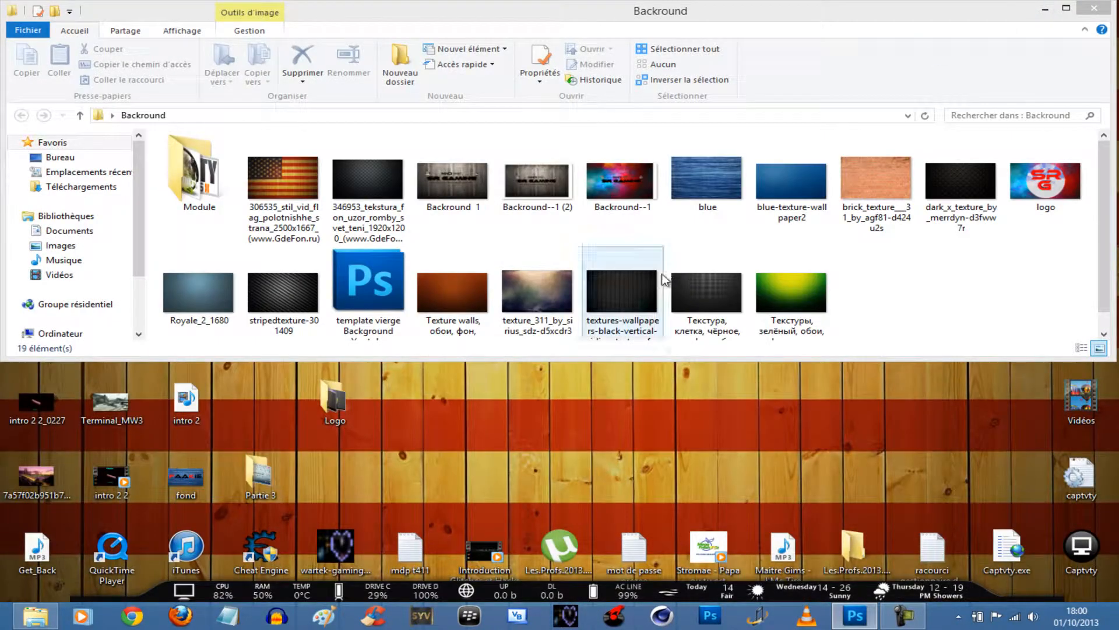
pyautogui.rightClick(296, 157)
pyautogui.click(338, 192)
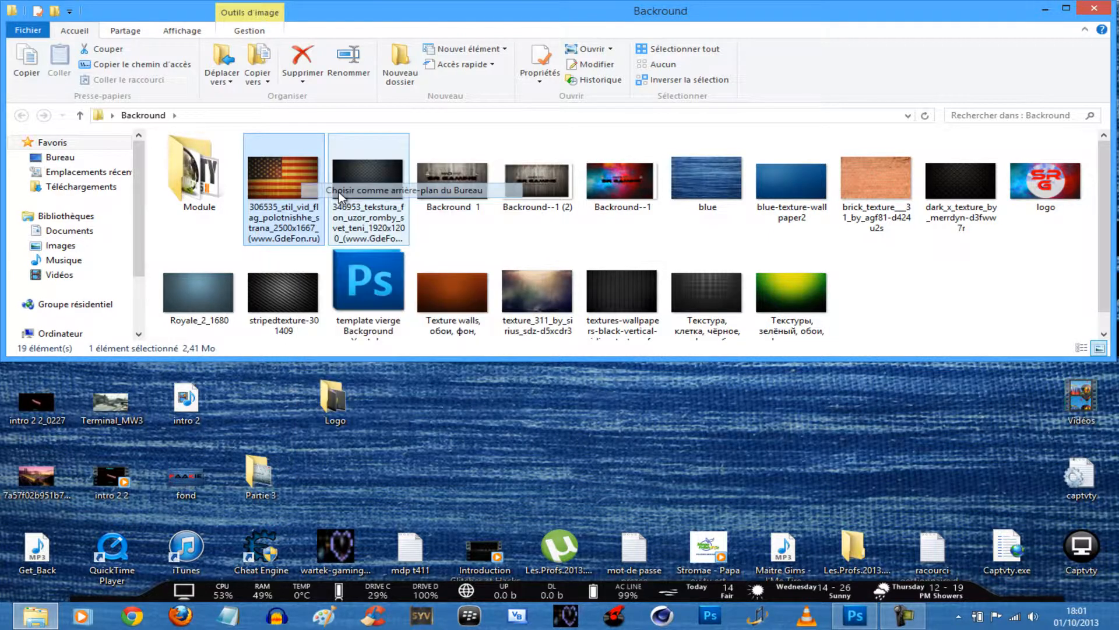
pyautogui.click(1092, 6)
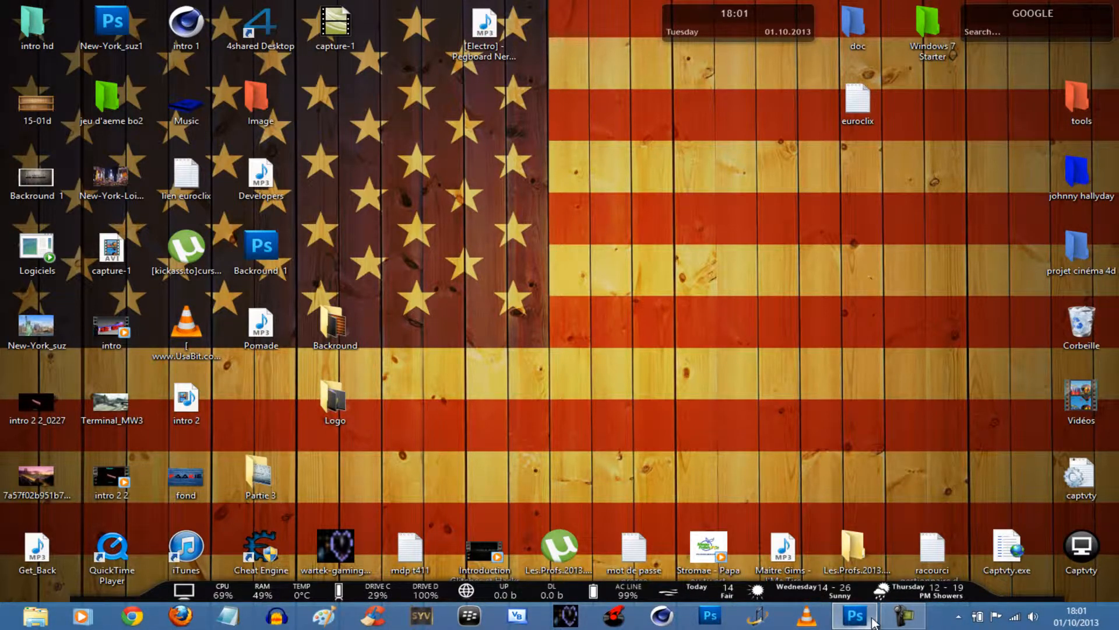
# Step: Quit Photoshop without saving the changes to Untitled-1
pyautogui.moveTo(862, 617)
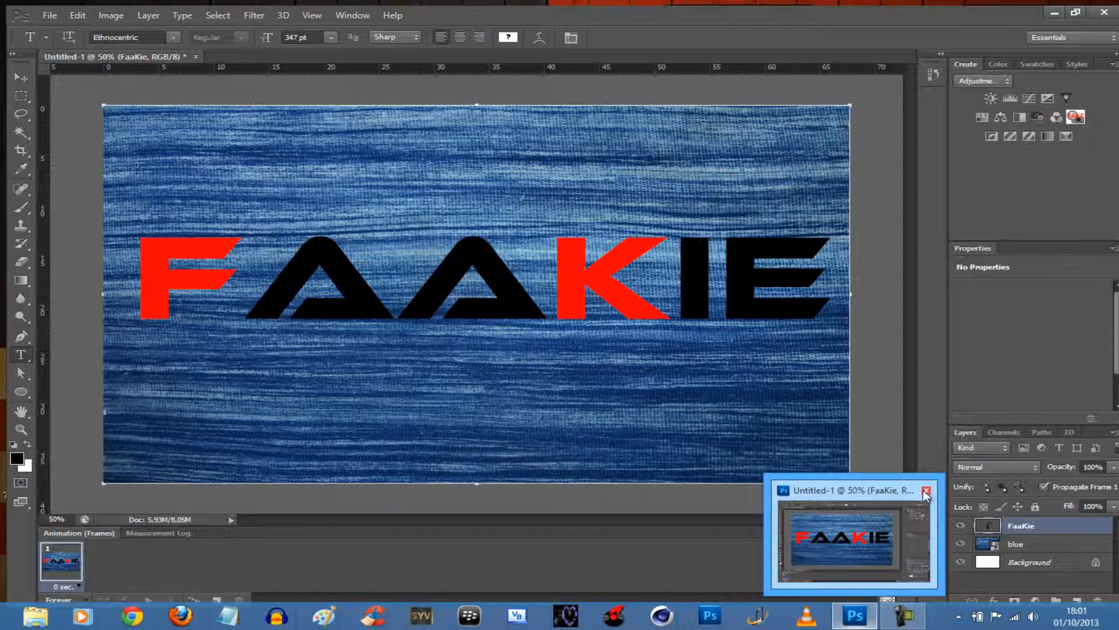
pyautogui.click(926, 493)
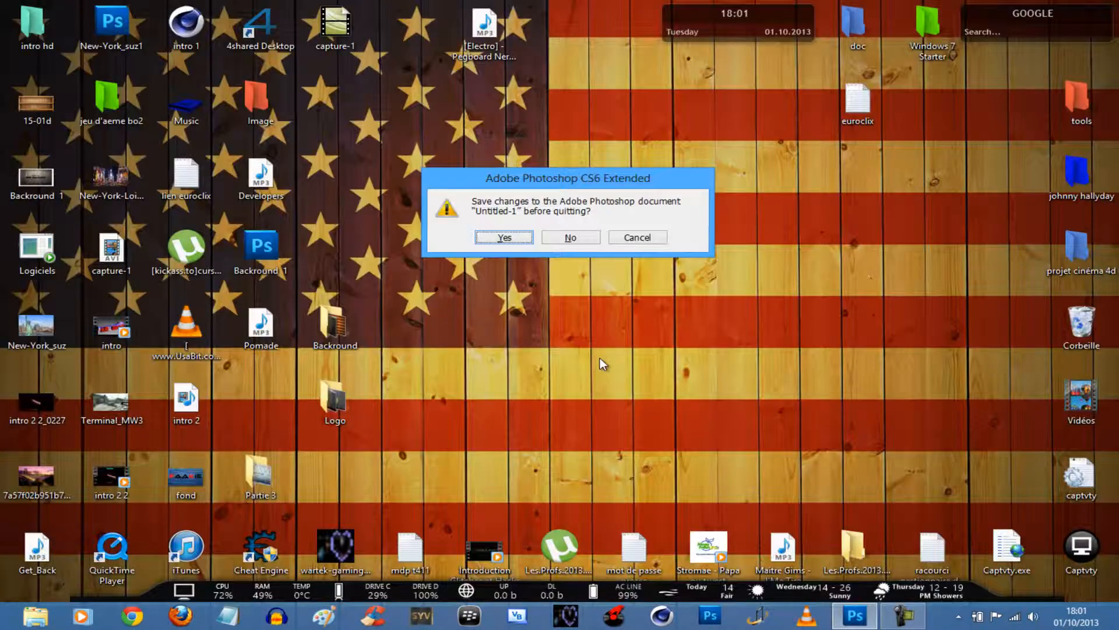
pyautogui.click(563, 238)
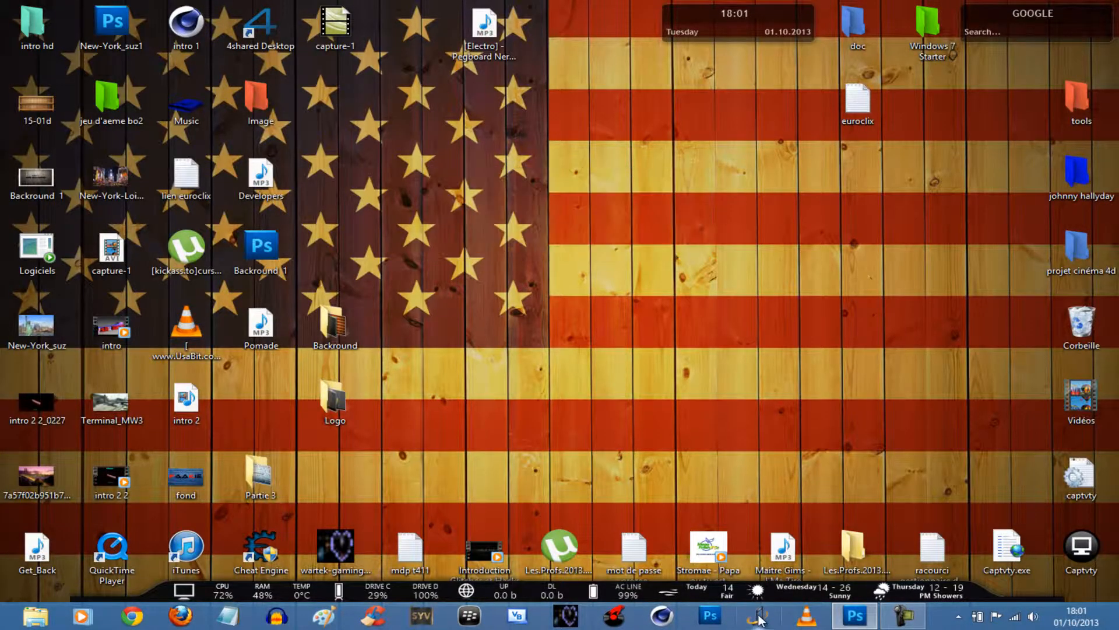
# Step: Open the Windows Start screen and look through the application tiles
pyautogui.click(698, 458)
pyautogui.press('super')
pyautogui.scroll(5, 113, 544)
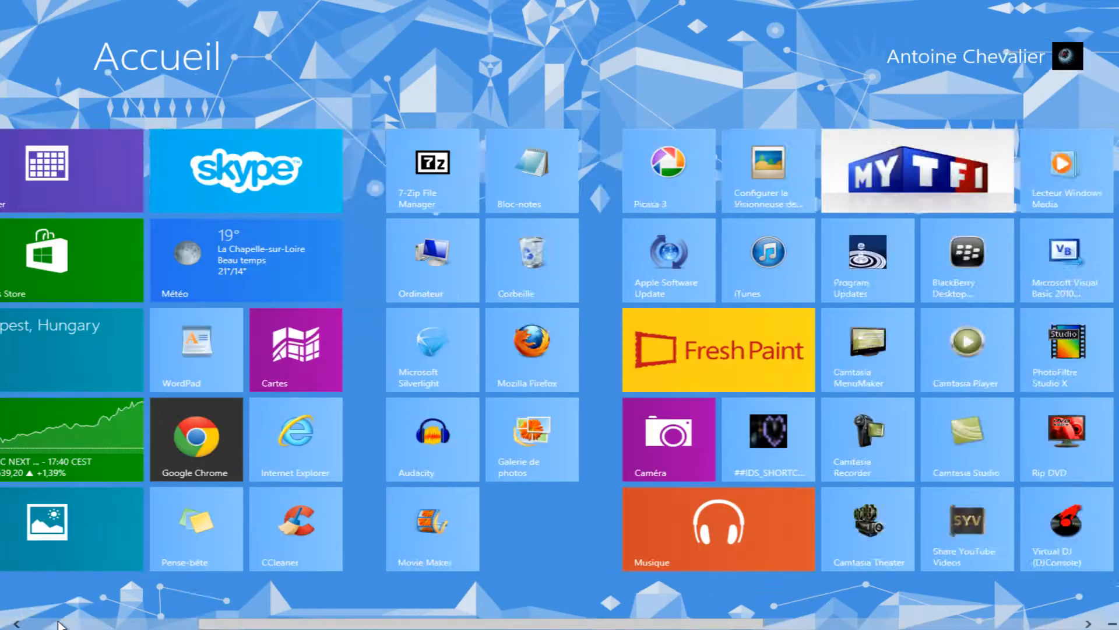